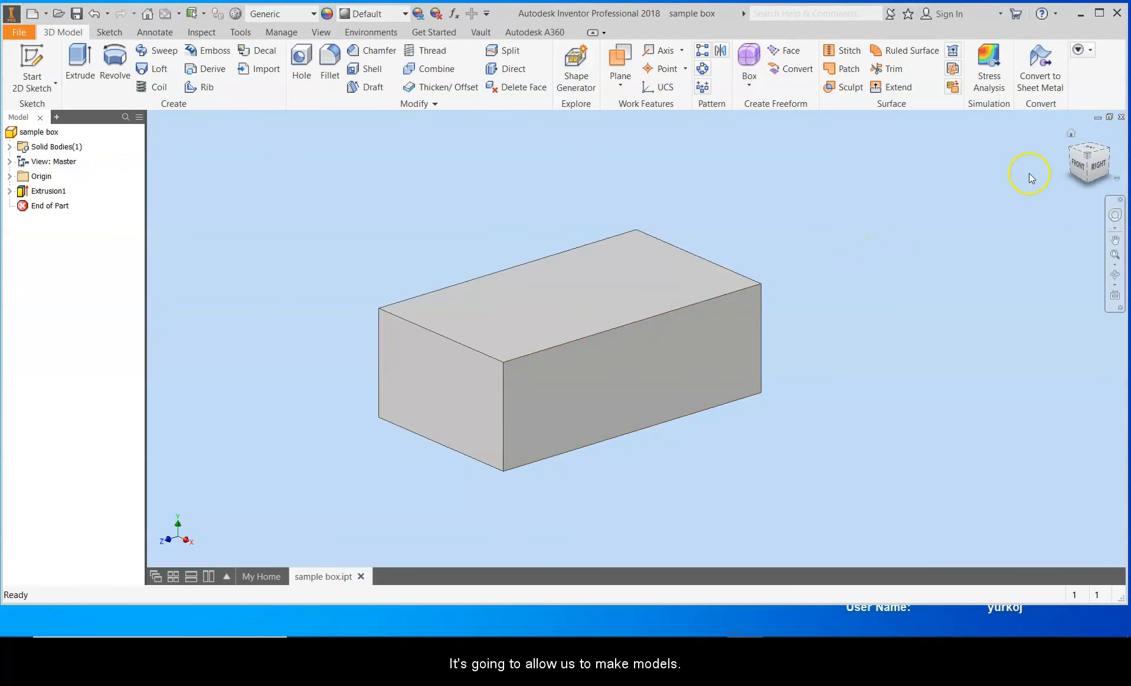
Step: Orbit around the sample box with the view cube and return to the home view
left_click(1072, 135)
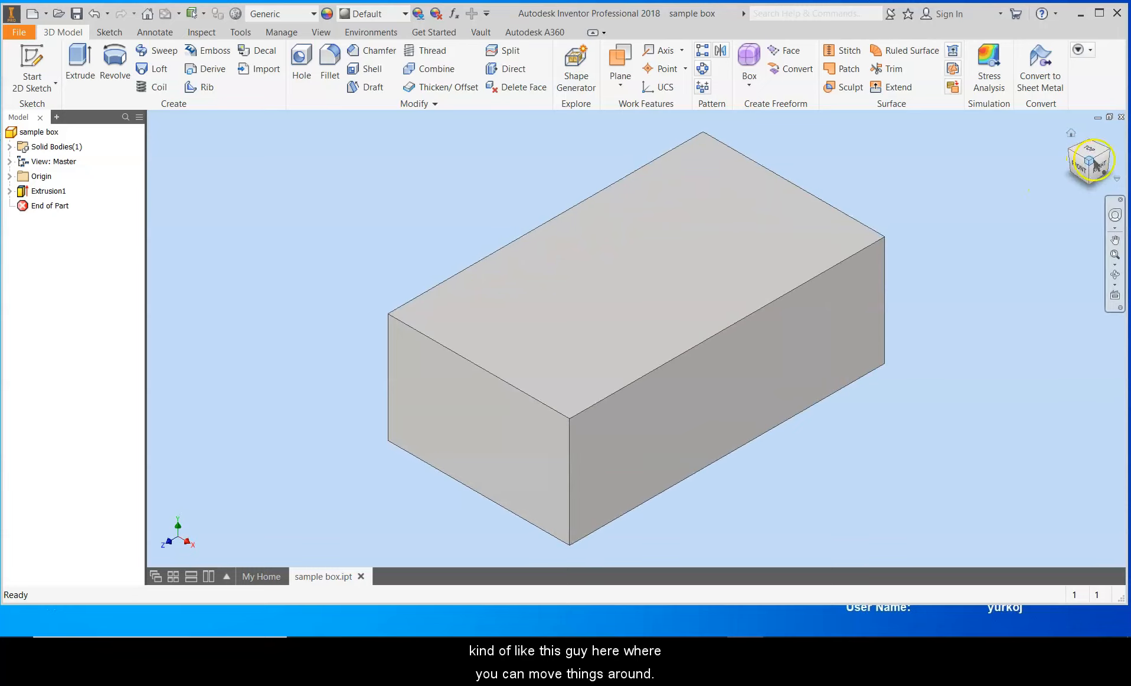
left_click(1113, 152)
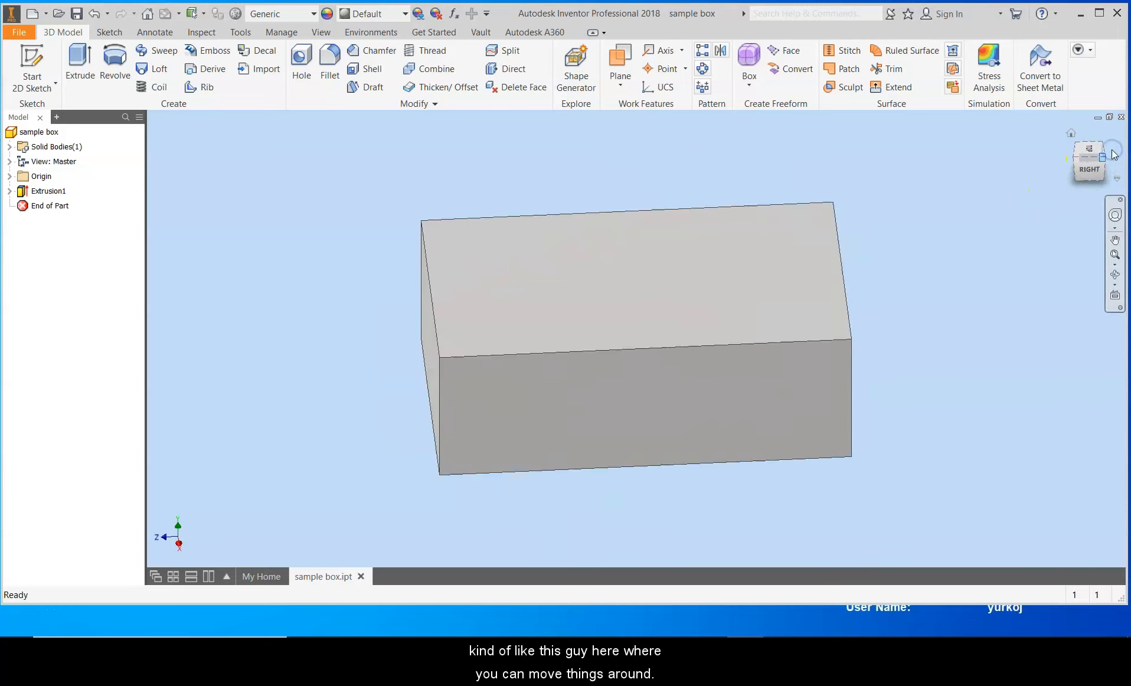
mouse_move(1113, 151)
left_mouse_down()
mouse_move(1018, 210)
mouse_move(988, 149)
mouse_move(1036, 136)
mouse_move(1027, 193)
mouse_move(1040, 202)
left_mouse_up()
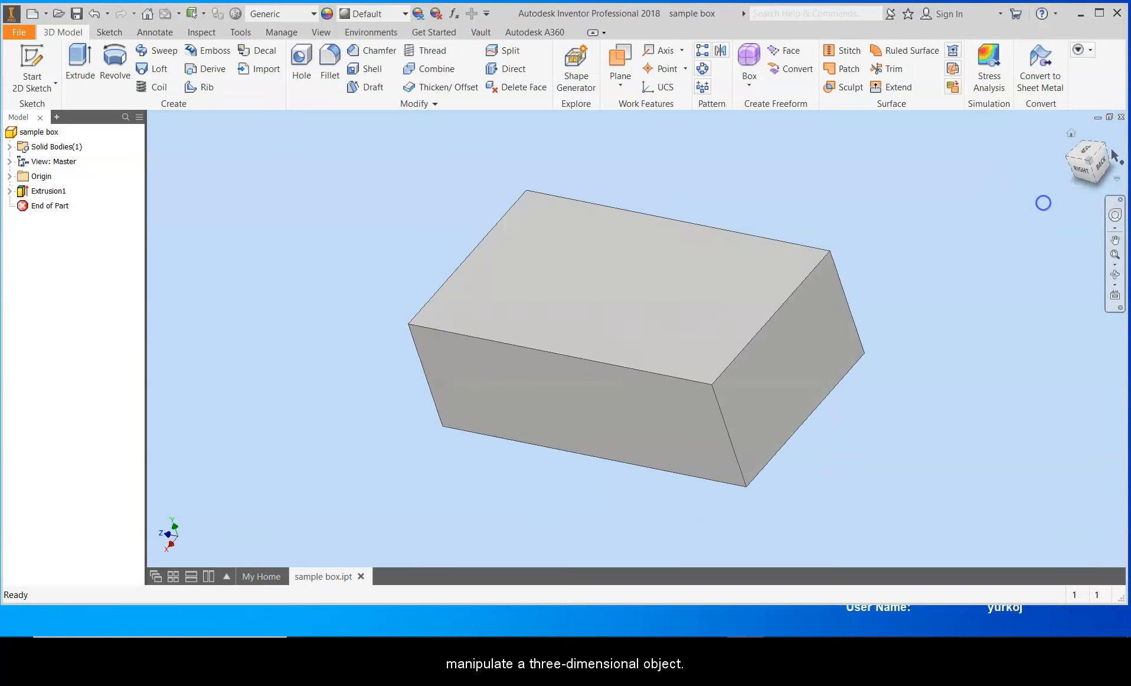
left_click(1076, 138)
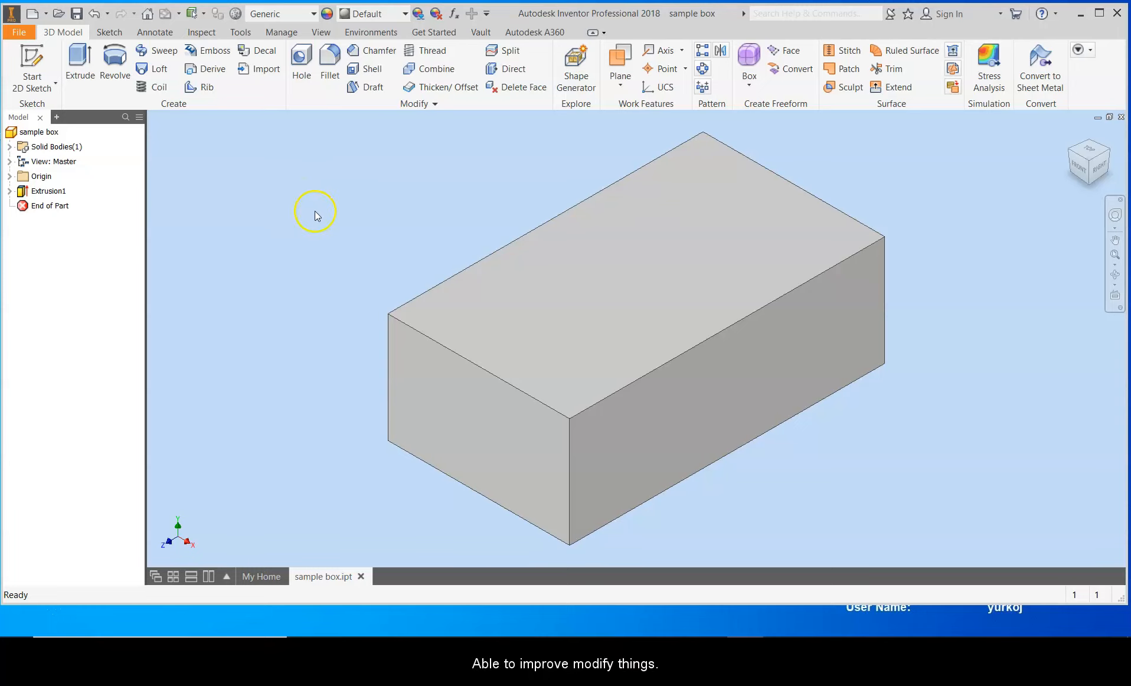
Step: Edit the box's extrusion and shorten its extrusion distance with the distance handle, then accept the change
double_click(44, 191)
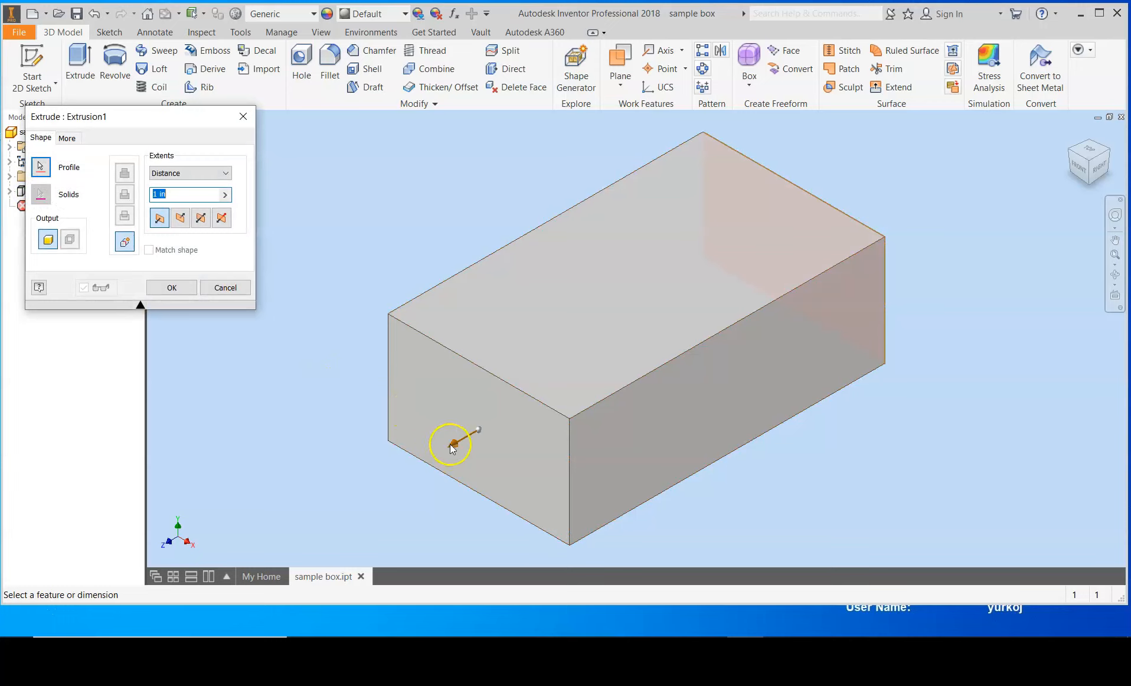
left_click_drag(470, 442, 644, 360)
left_click(178, 288)
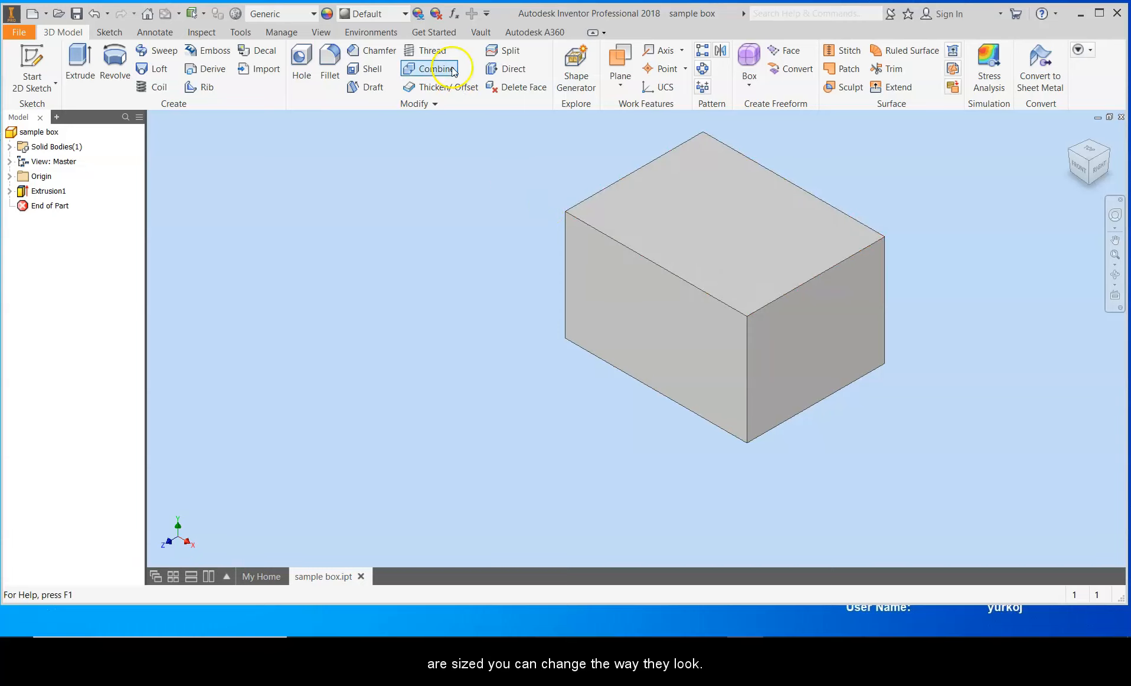
Step: Adjust the appearance of the whole sample box part to a green color and apply it
left_click(419, 13)
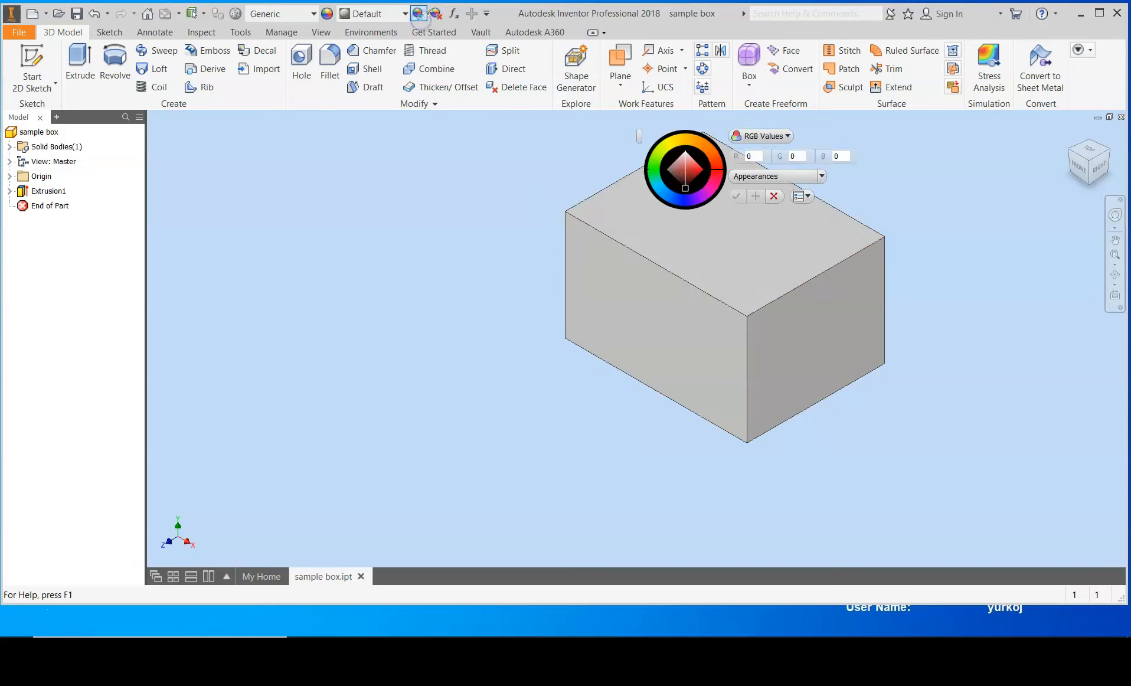
left_click(36, 134)
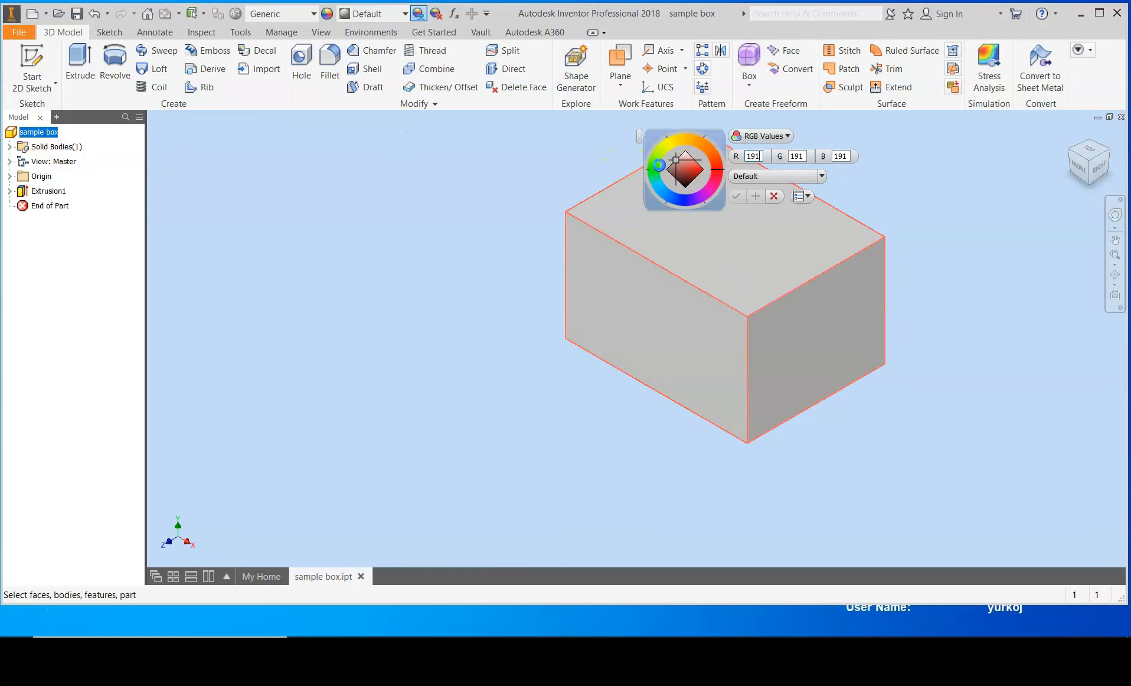
left_click(659, 165)
left_click(738, 196)
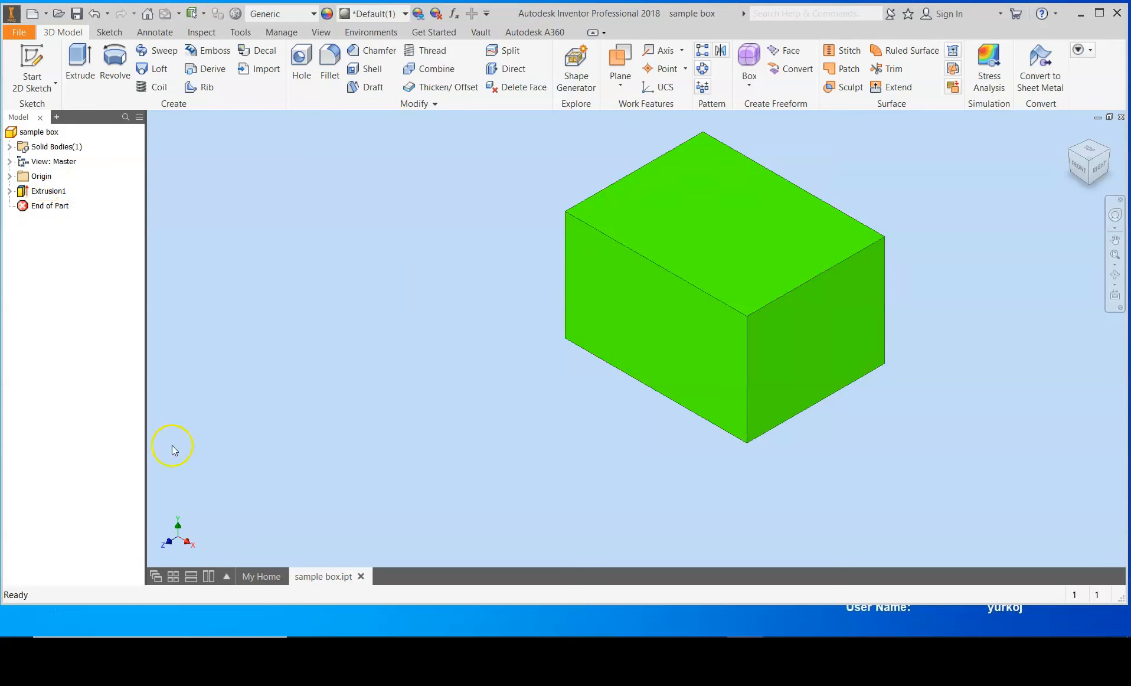
Step: Open the LEGO MAN assembly from the recent documents on the home page
left_click(260, 577)
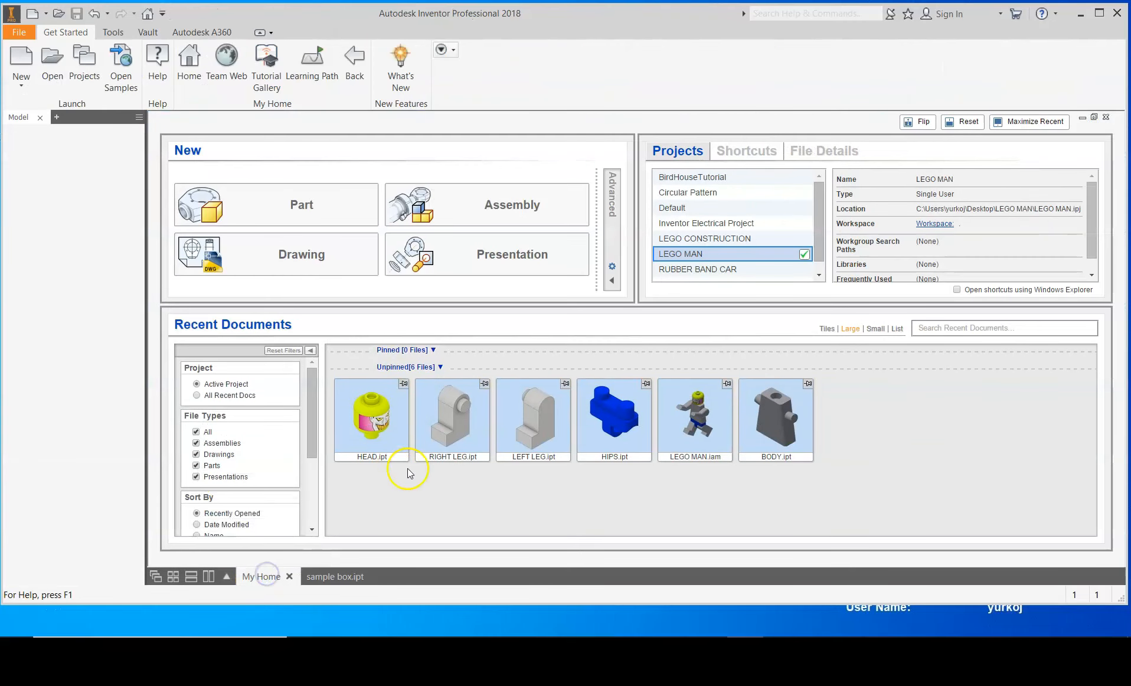
mouse_move(685, 431)
left_click(697, 458)
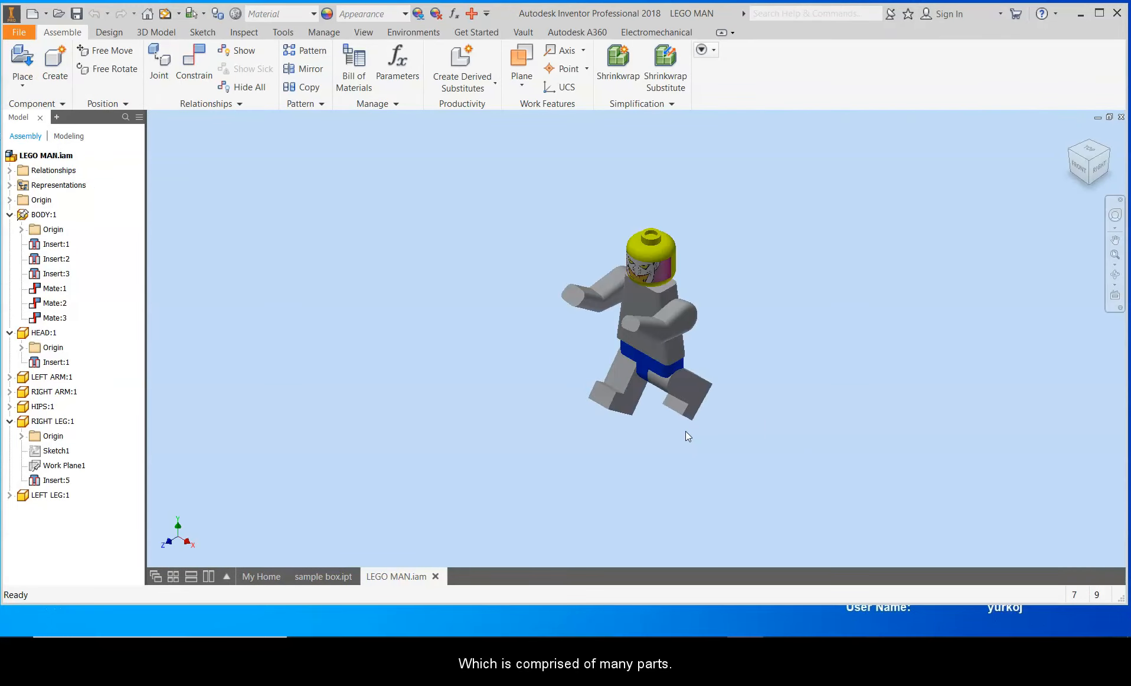
Step: Reposition the LEGO man's left arm, right arm and left leg into new poses
left_click(651, 342)
left_click_drag(651, 342, 643, 340)
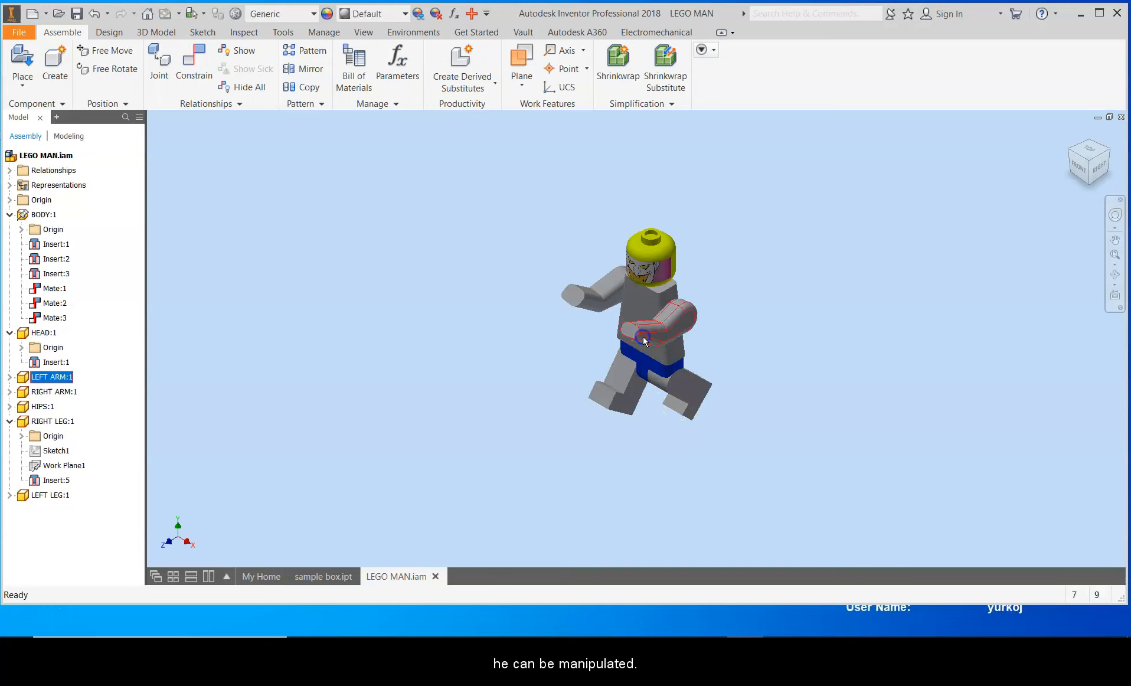
left_click_drag(577, 296, 578, 310)
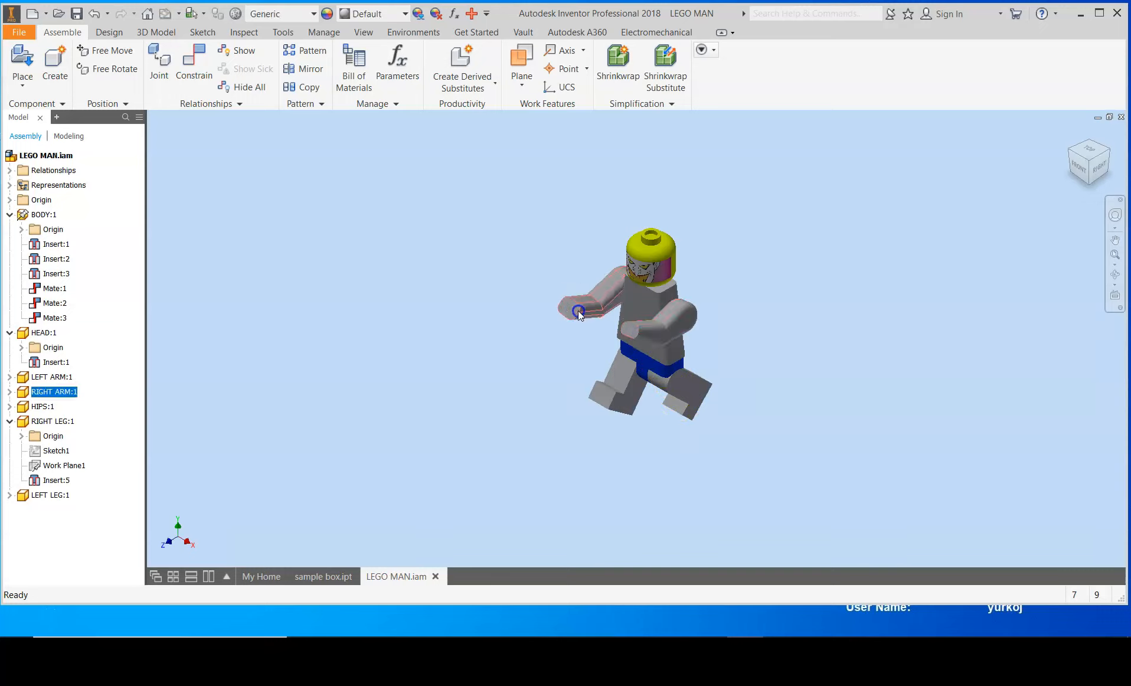
mouse_move(623, 390)
left_mouse_down()
mouse_move(638, 406)
mouse_move(627, 401)
mouse_move(684, 409)
left_mouse_up()
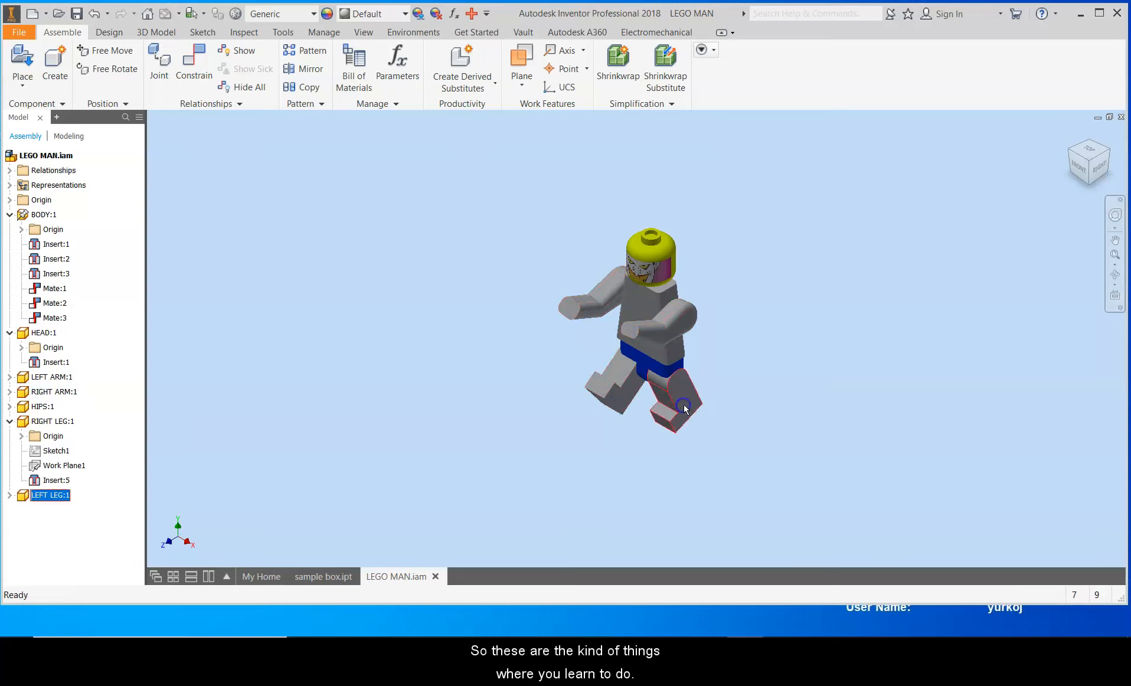
Step: Return to the sample box and select its front and top faces
left_click(326, 580)
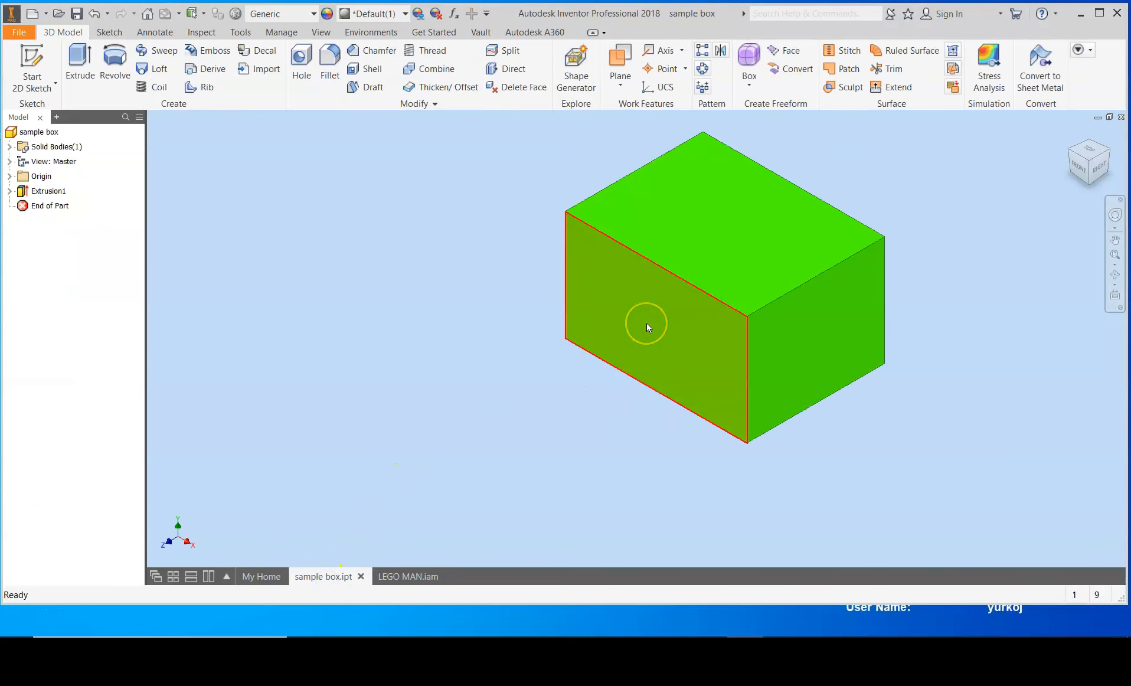
left_click(662, 341)
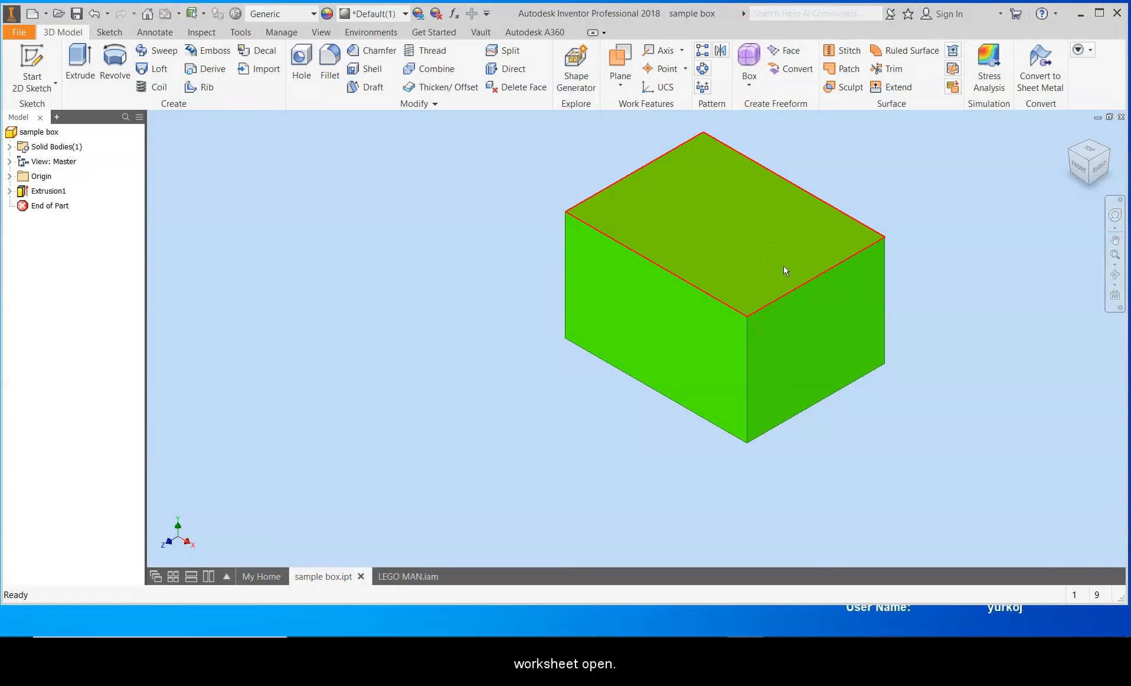
mouse_move(802, 285)
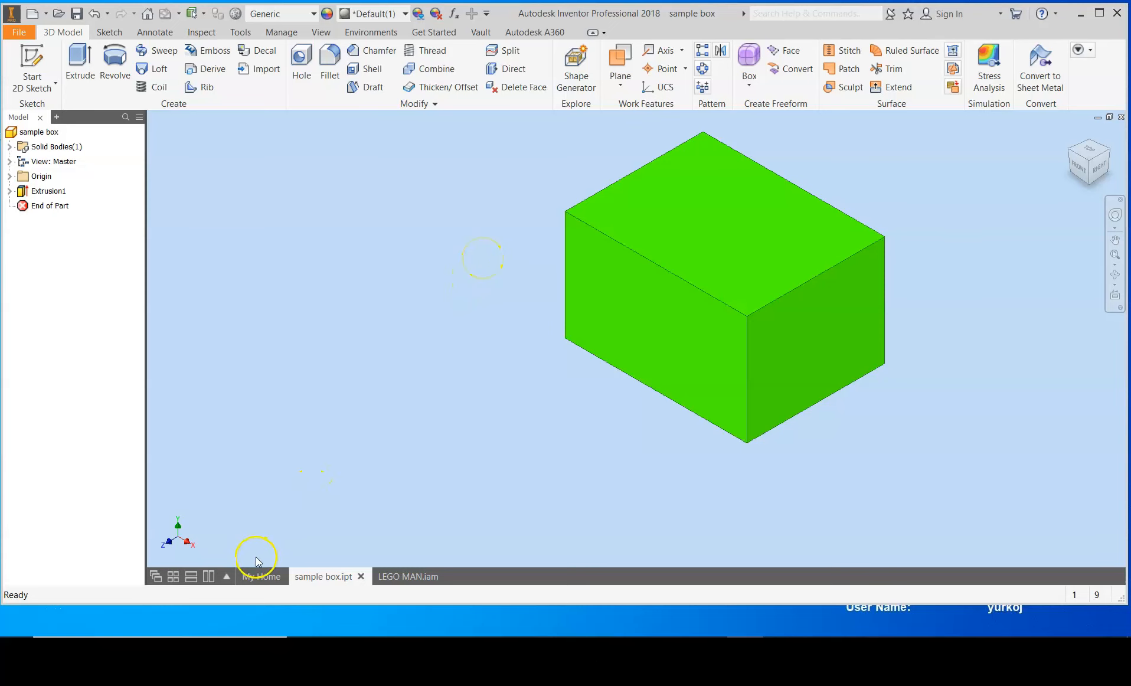
Step: Create a new part from the home page
left_click(255, 576)
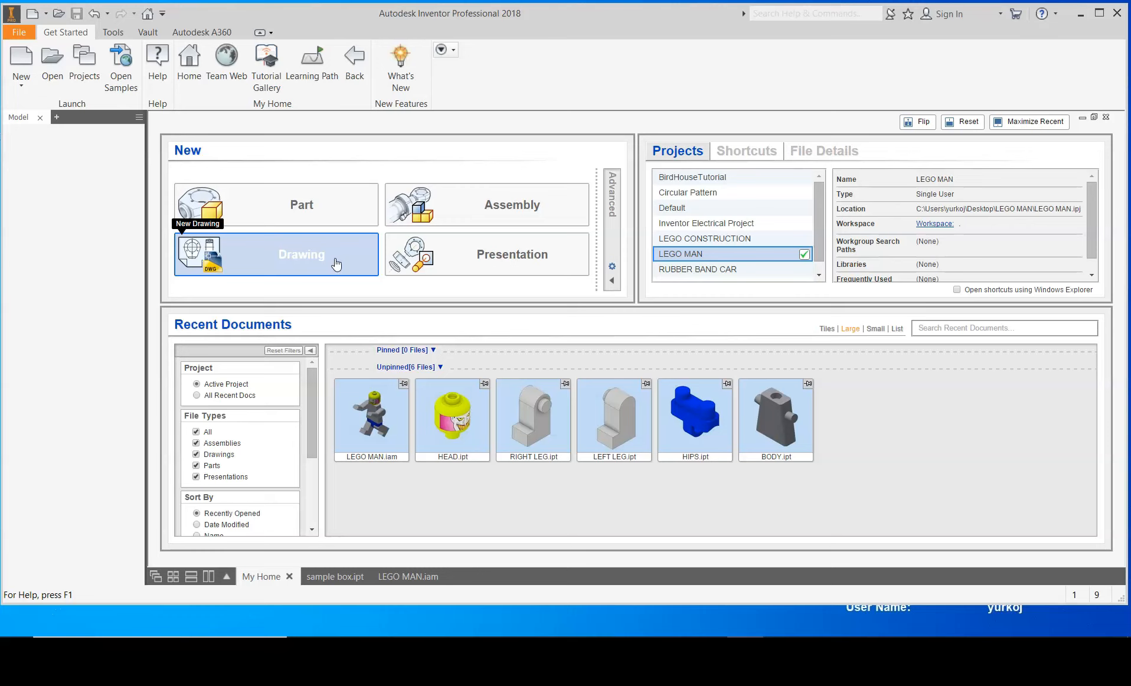
left_click(480, 263)
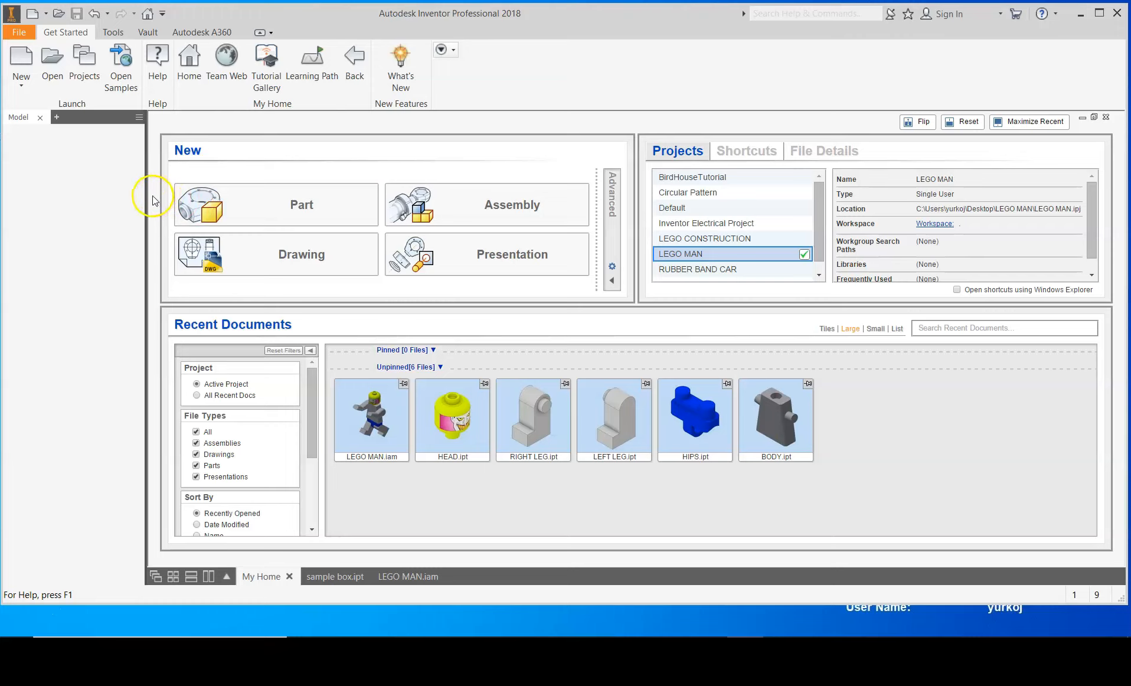
left_click(263, 198)
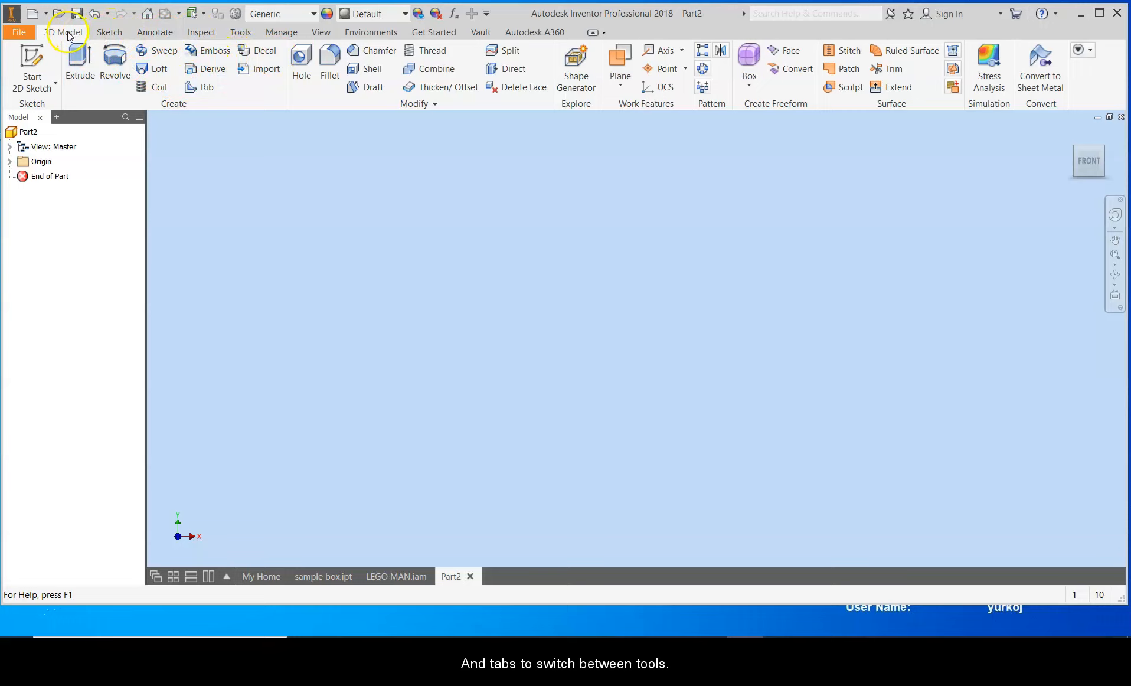
left_click(107, 35)
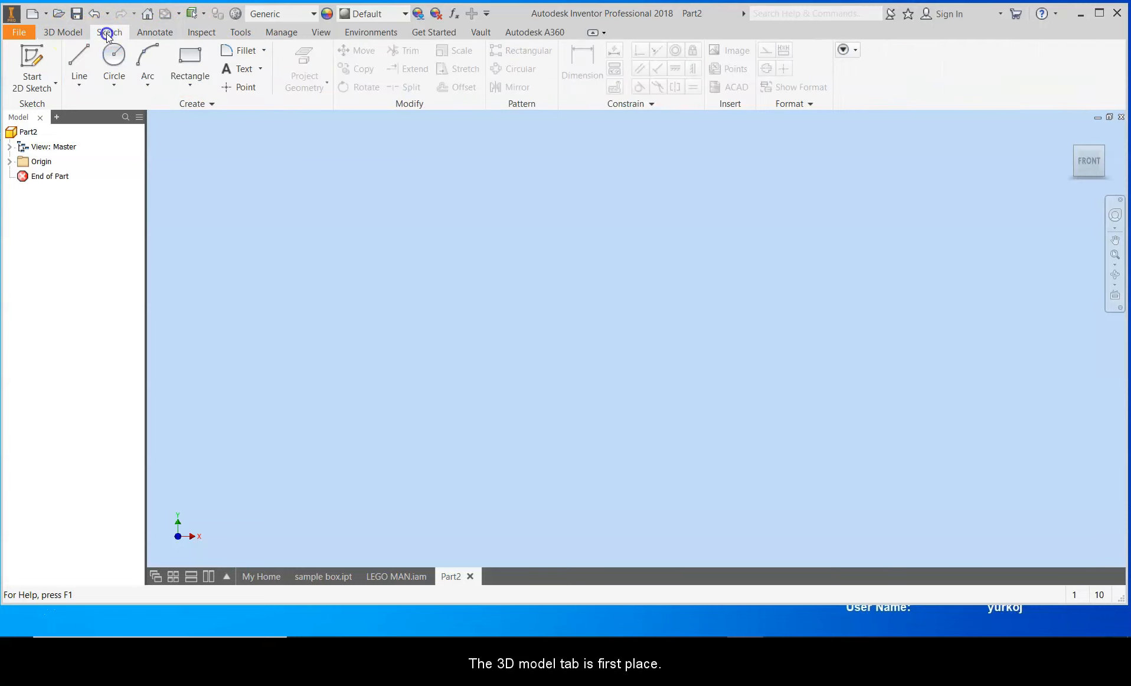
left_click(154, 33)
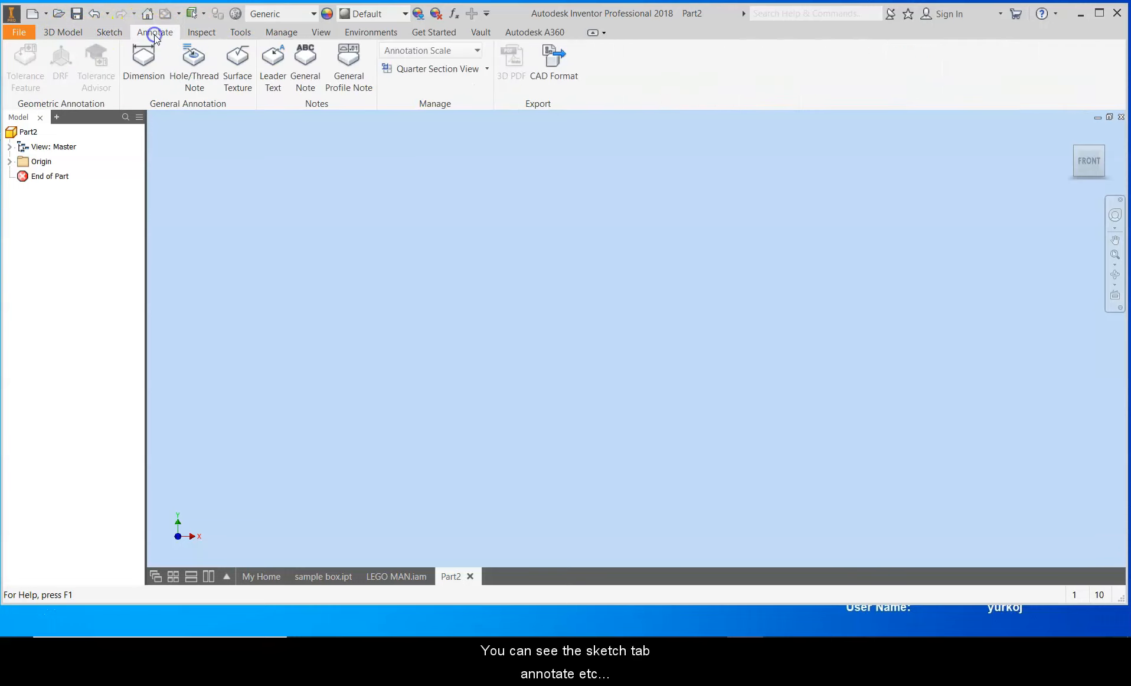
left_click(203, 34)
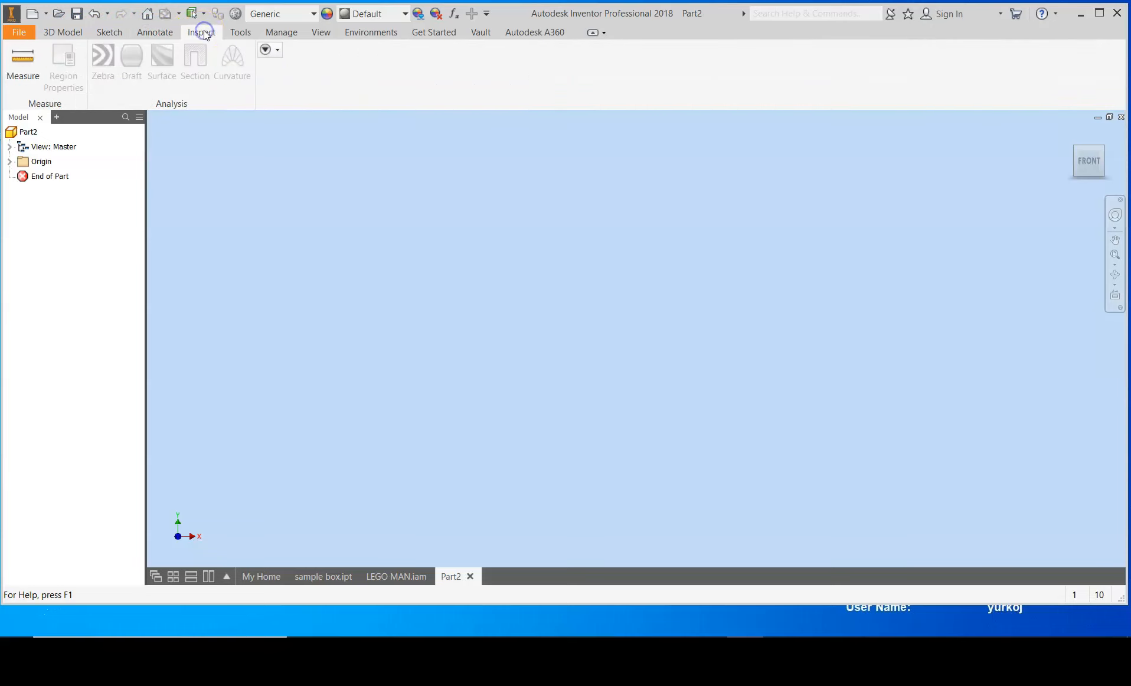
left_click(239, 31)
left_click(53, 35)
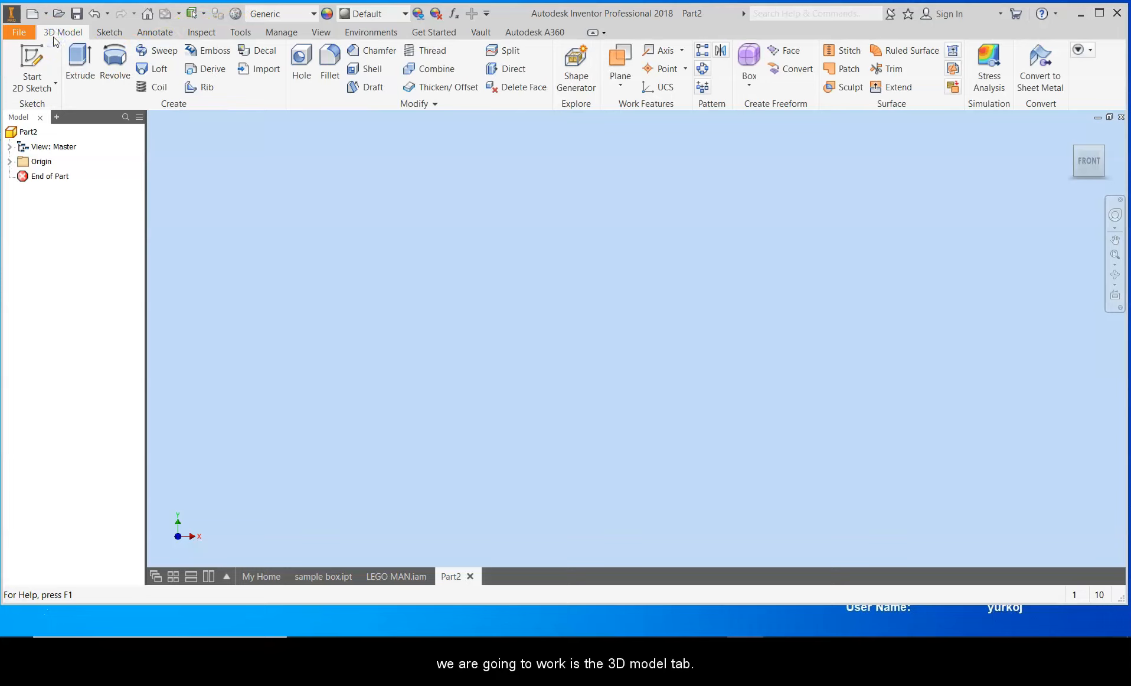
Step: Start a 2D sketch on the XY plane of the new part
left_click(40, 72)
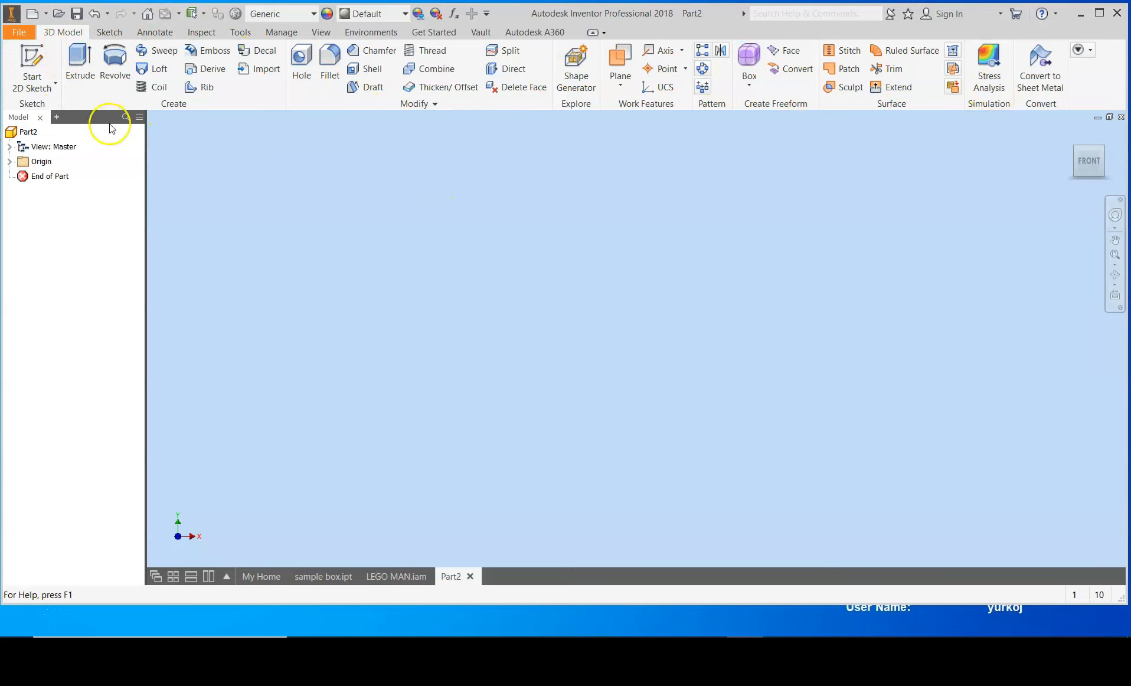
left_click(33, 57)
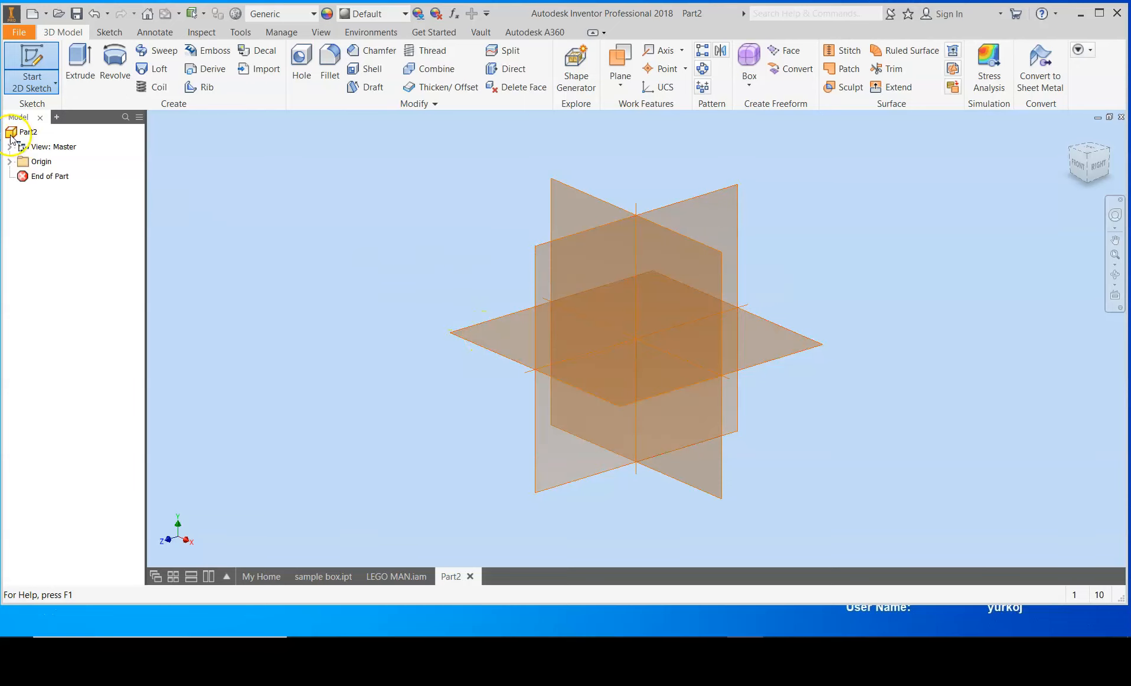
left_click(577, 198)
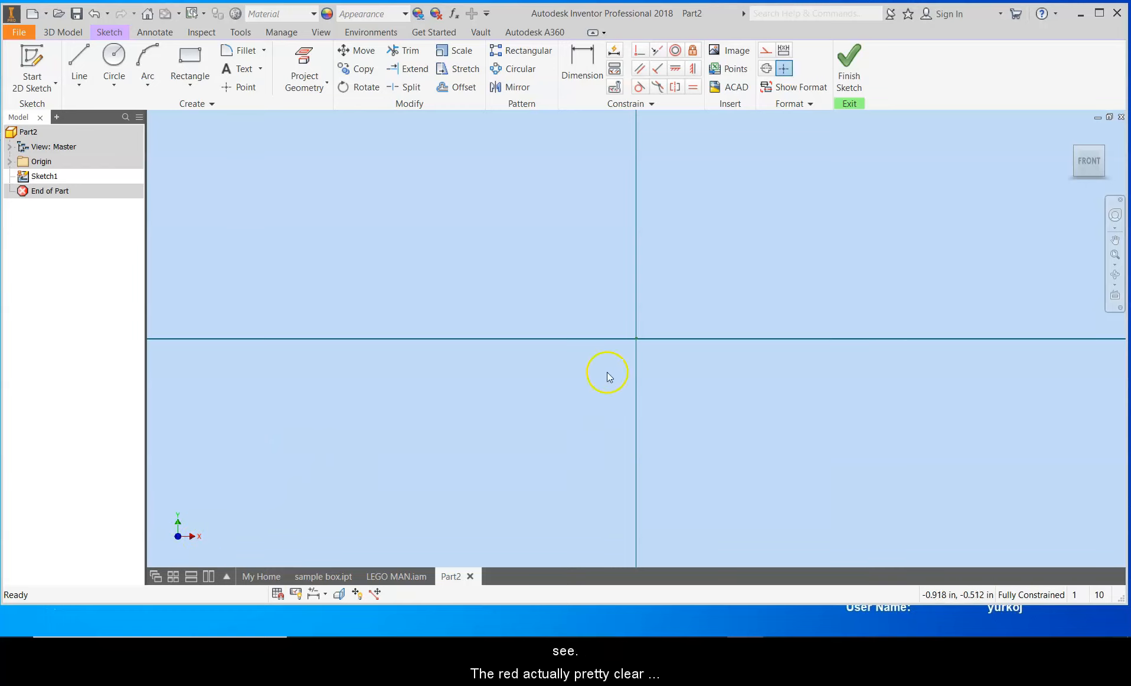
Step: Draw a rectangle from the origin about 0.834 in wide and 0.475 in tall, and finish the sketch
mouse_move(1088, 168)
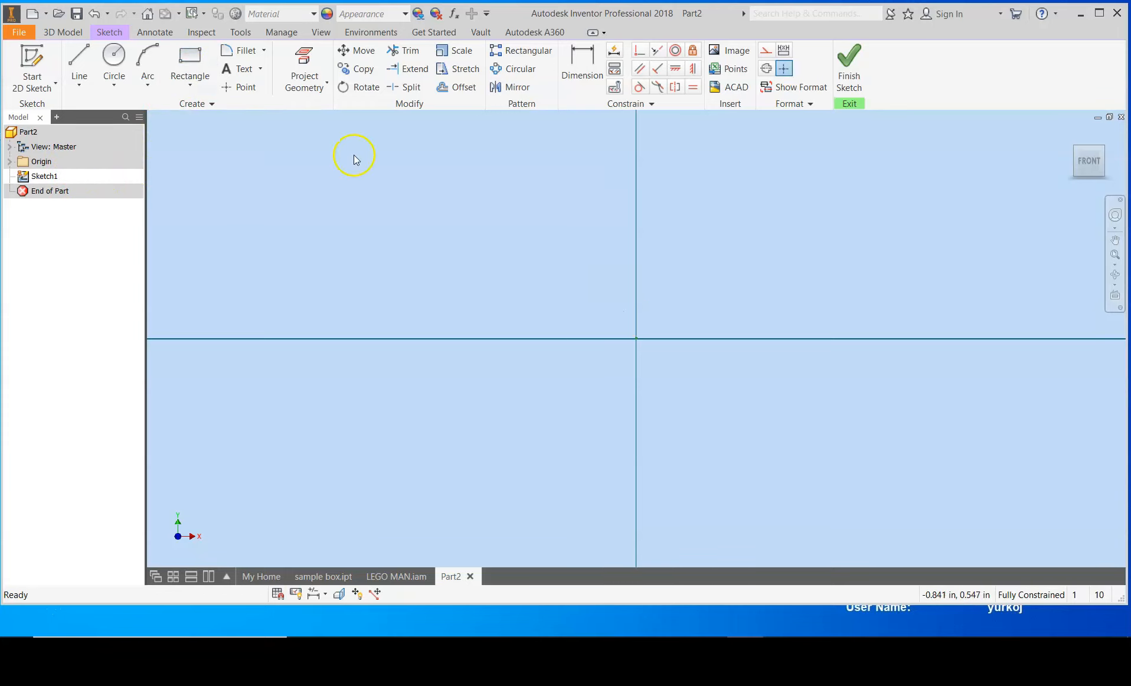
left_click(189, 64)
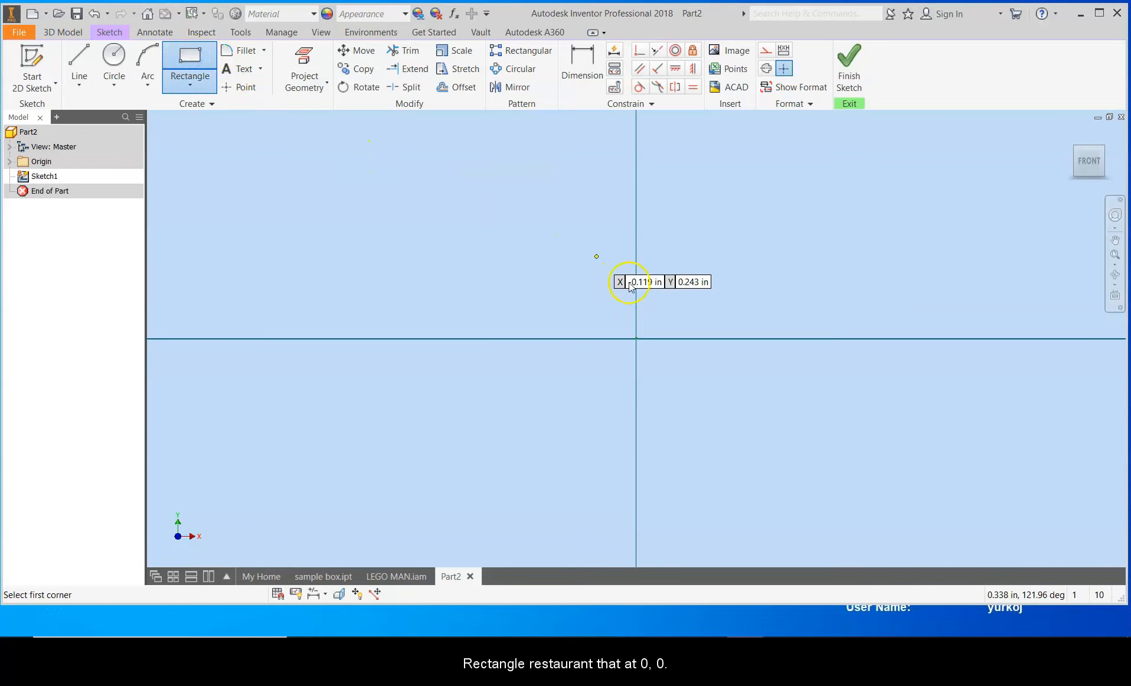
left_click(635, 338)
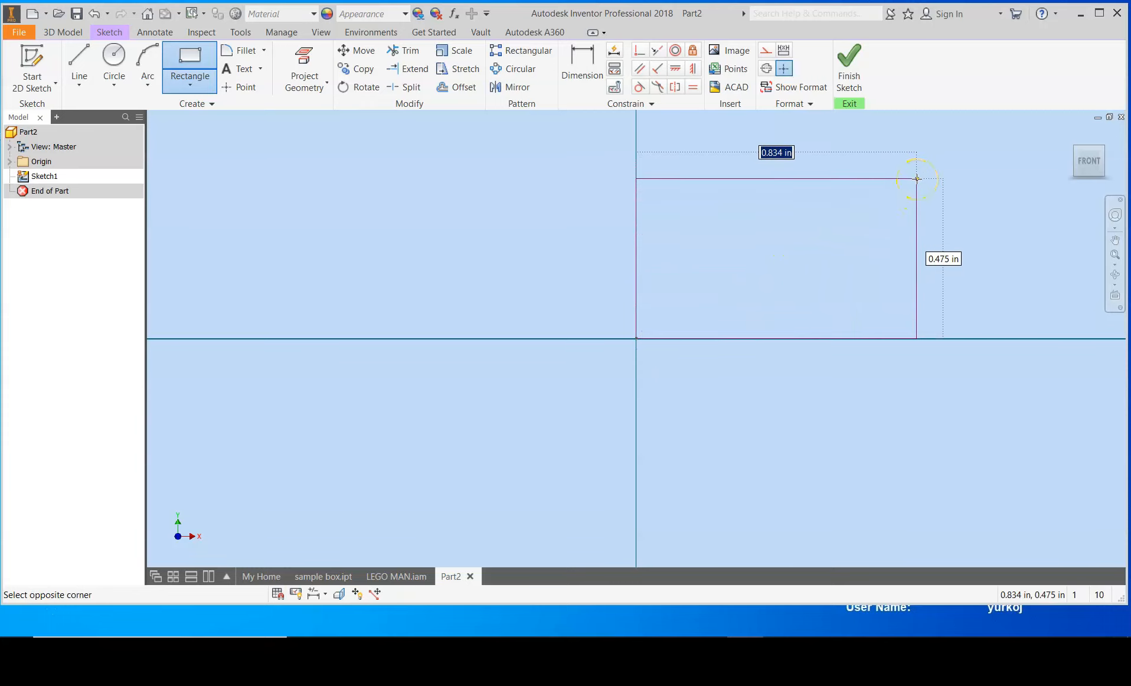
left_click(917, 178)
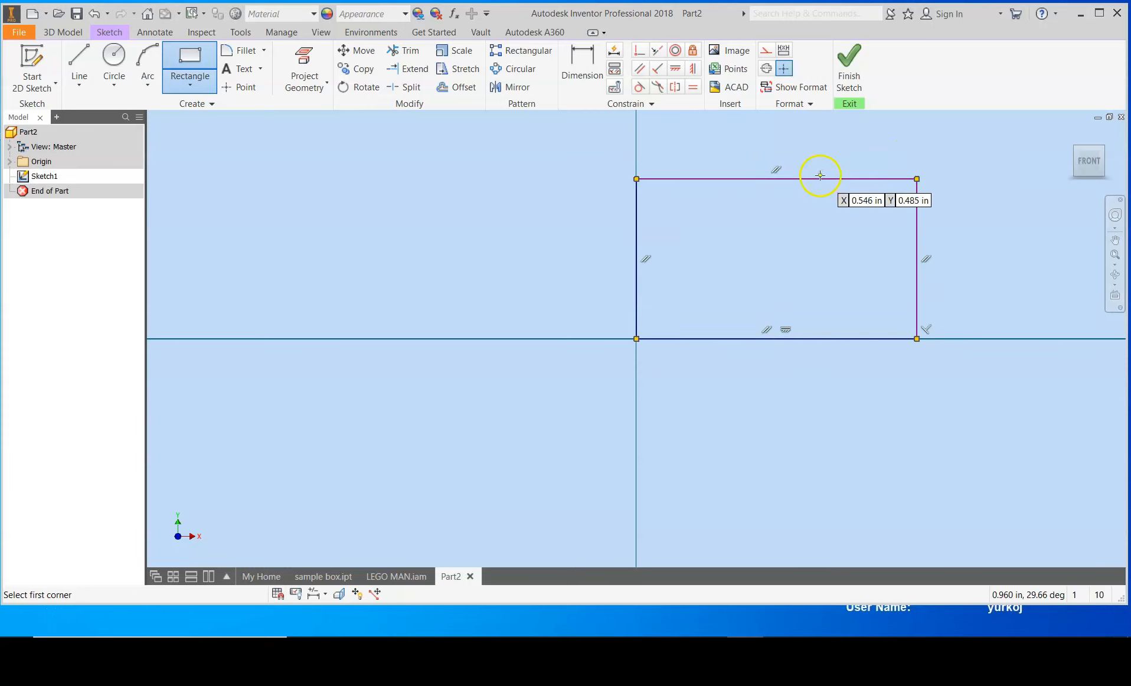
left_click(854, 70)
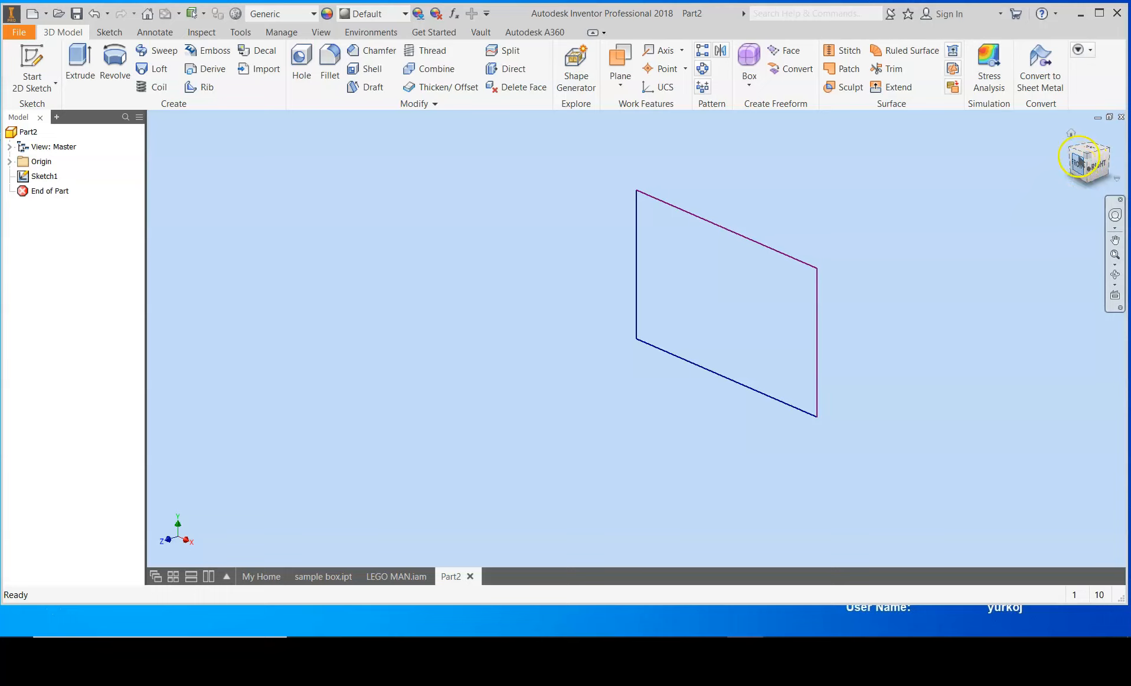
Step: Orbit the view with the view cube to examine the finished rectangle sketch in 3D
left_click(1075, 135)
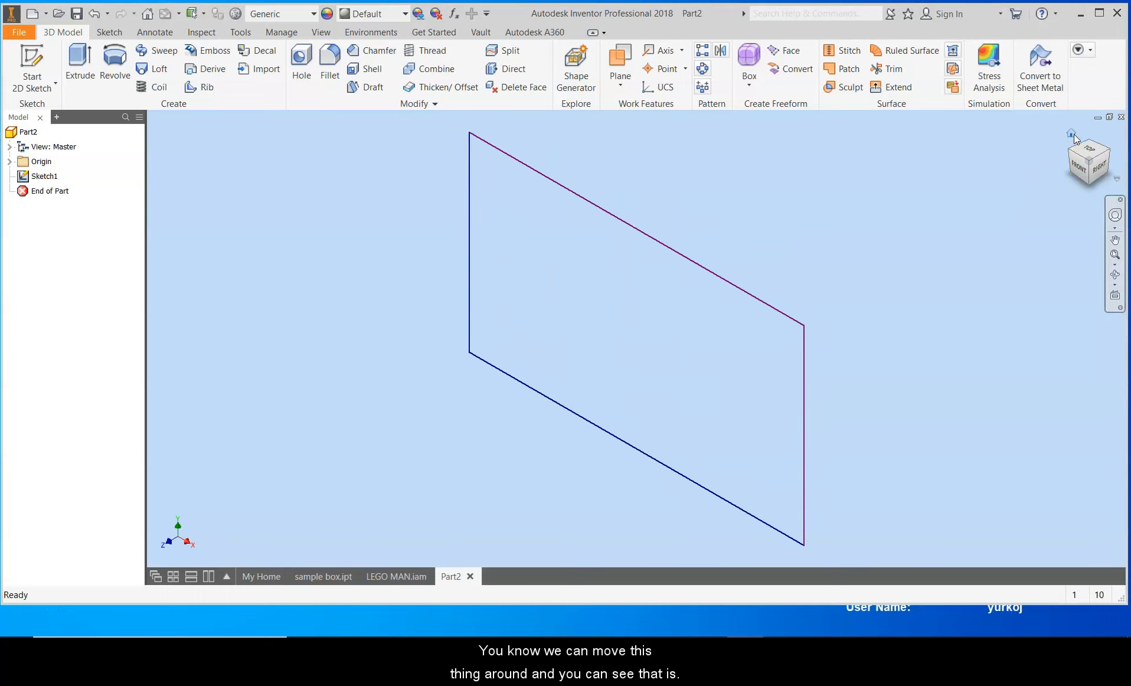
mouse_move(1072, 156)
left_mouse_down()
mouse_move(1028, 155)
mouse_move(1072, 153)
mouse_move(1061, 245)
mouse_move(1040, 258)
left_mouse_up()
left_click(1072, 135)
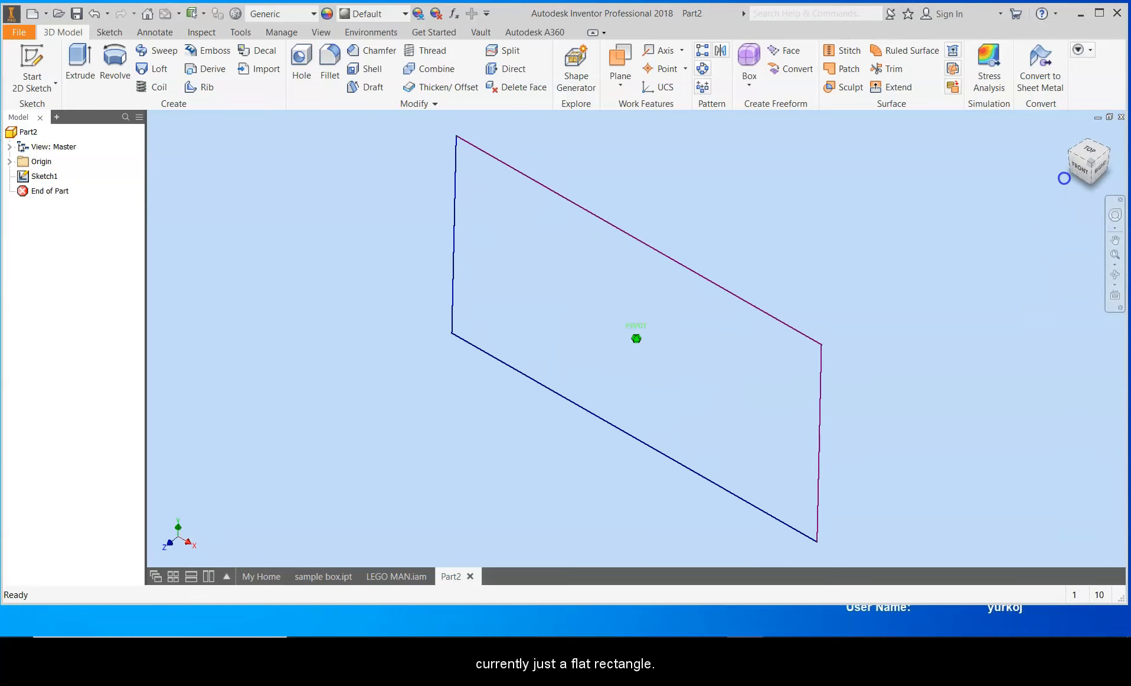
left_click(1073, 136)
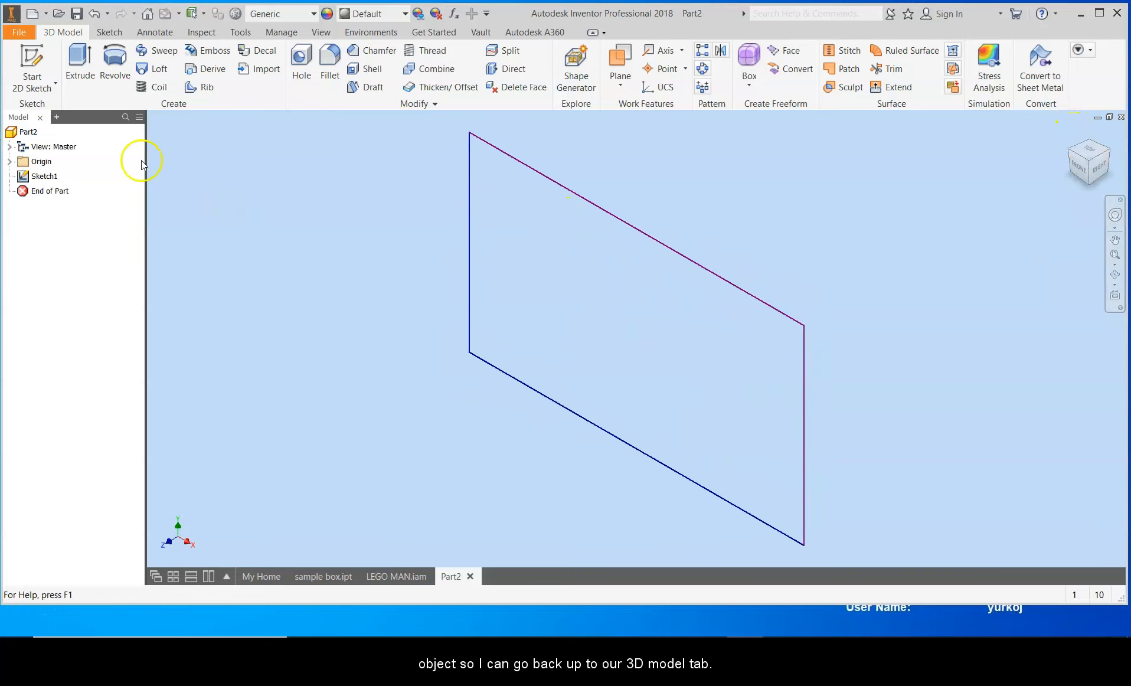
Step: Extrude the rectangle profile into a solid box 0.5 in deep
left_click(75, 61)
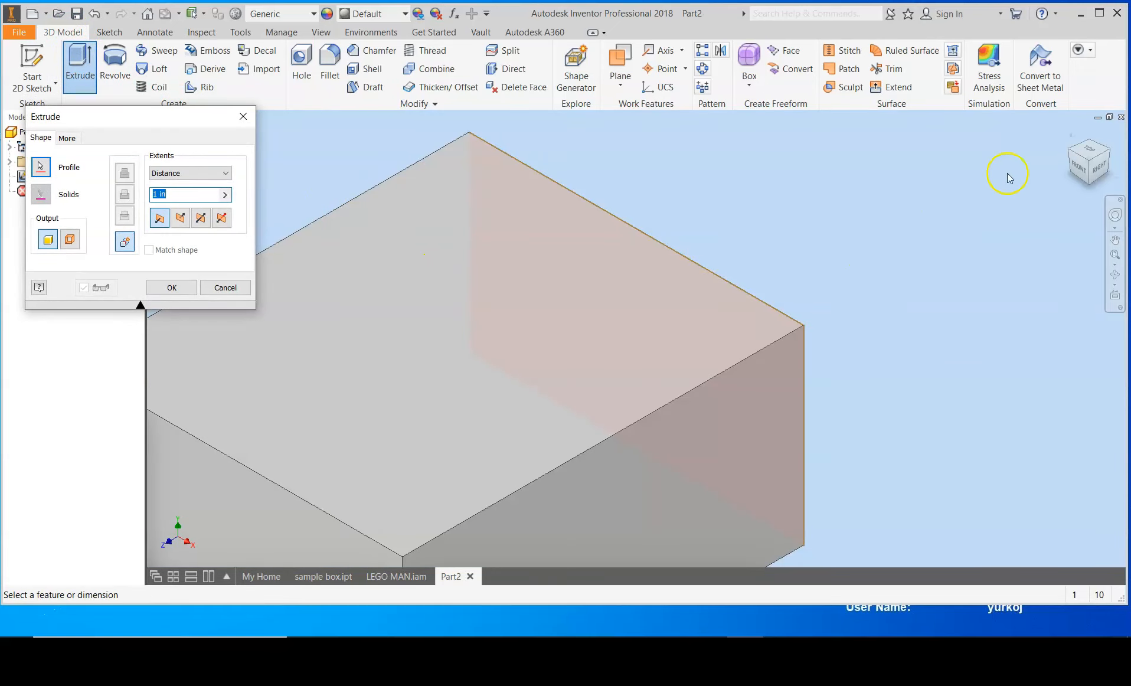
left_click(1072, 134)
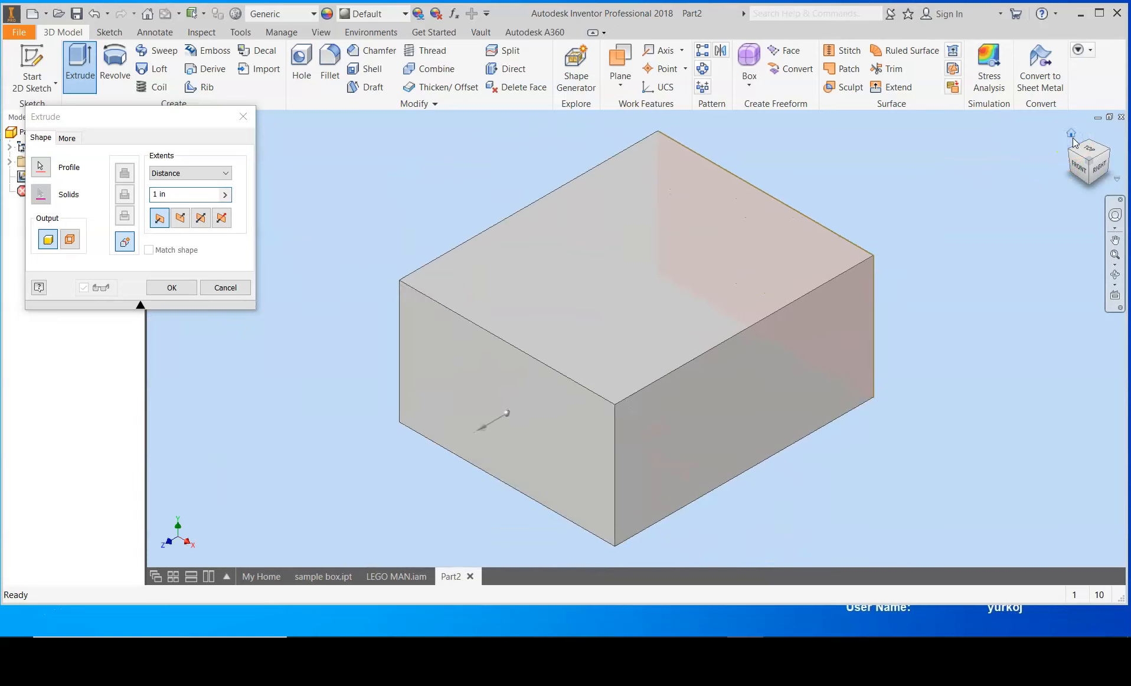
left_click_drag(481, 430, 615, 382)
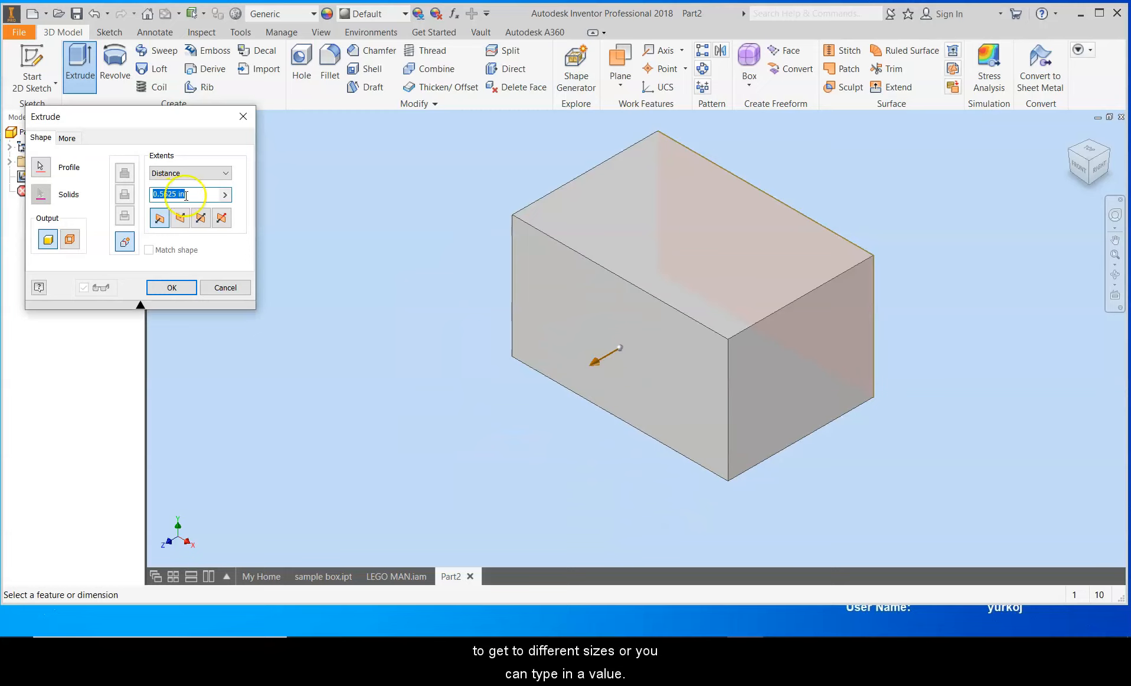
type(".5")
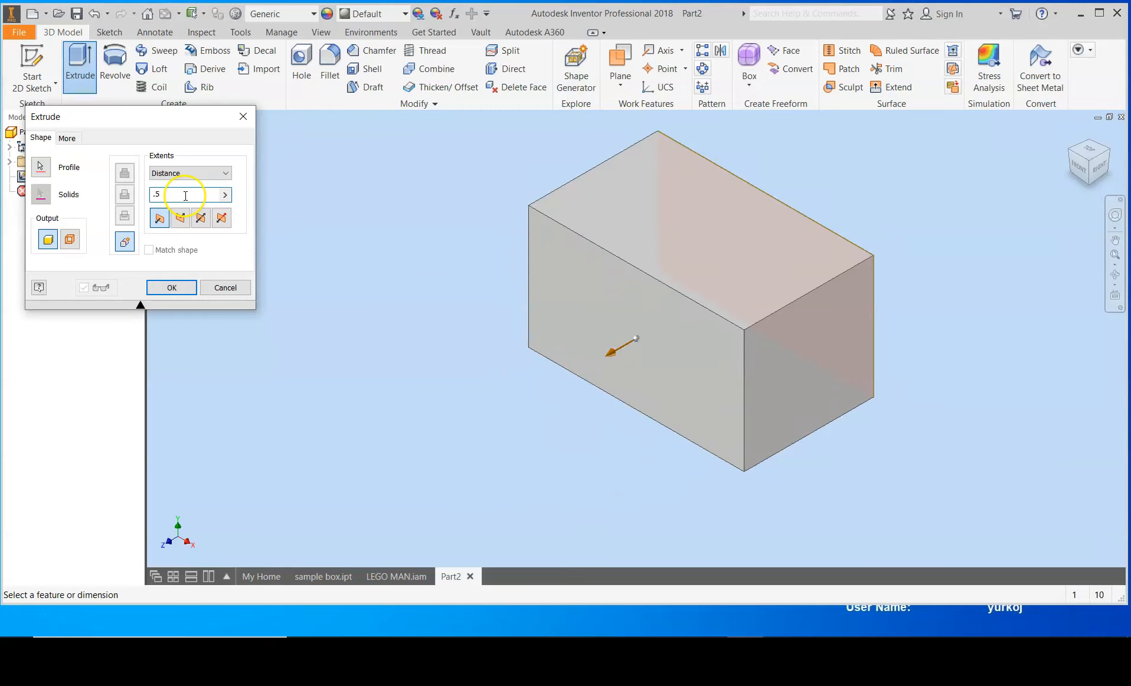
left_click(166, 290)
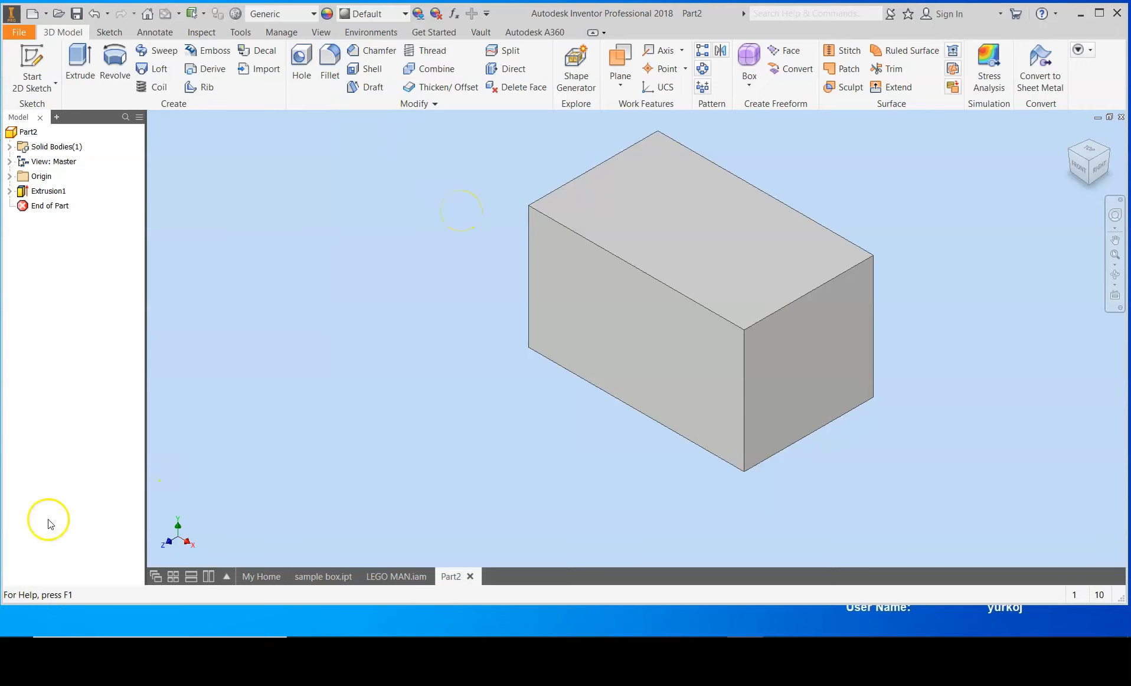
Step: Go to the My Home page
left_click(30, 607)
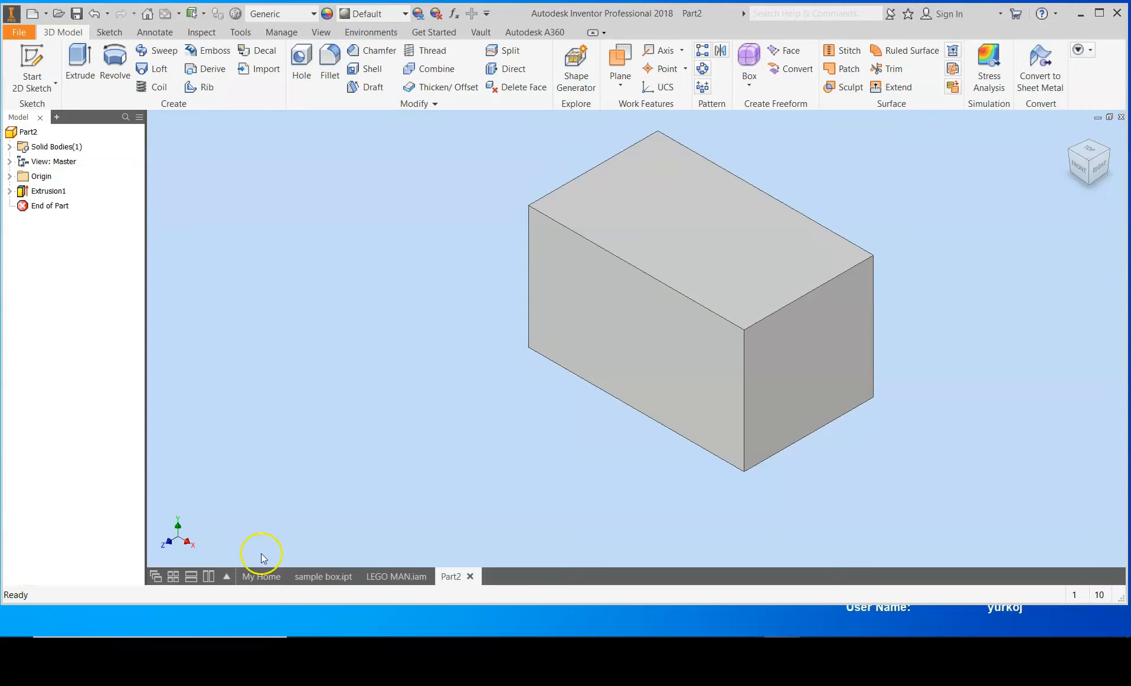
mouse_move(258, 579)
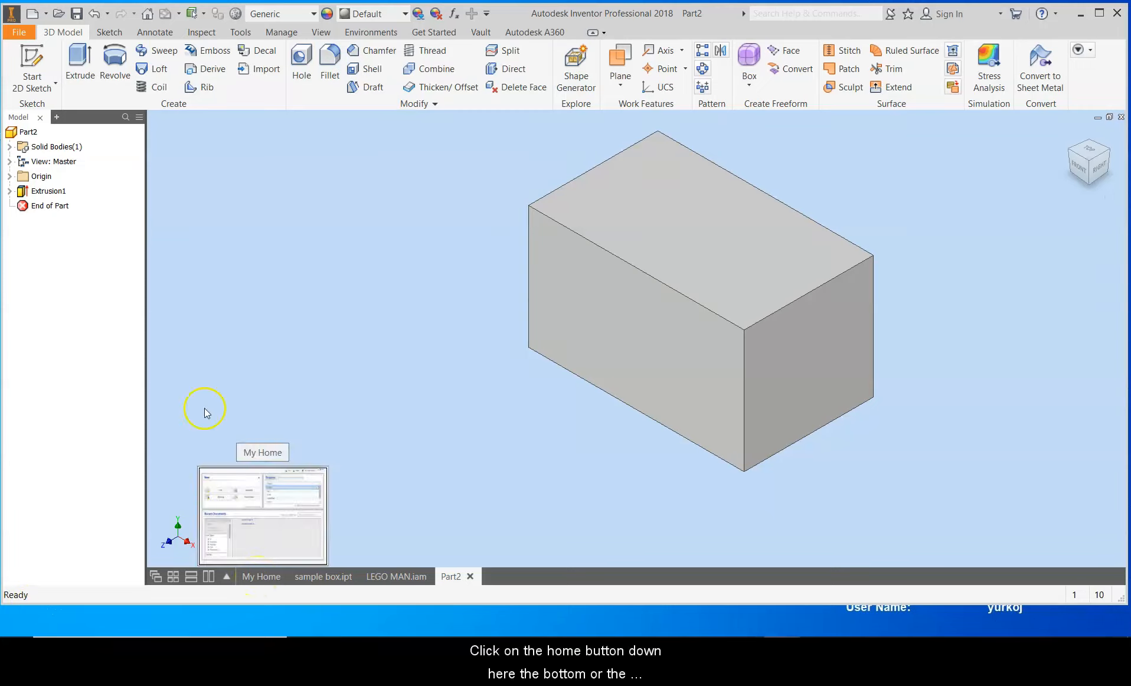
left_click(146, 14)
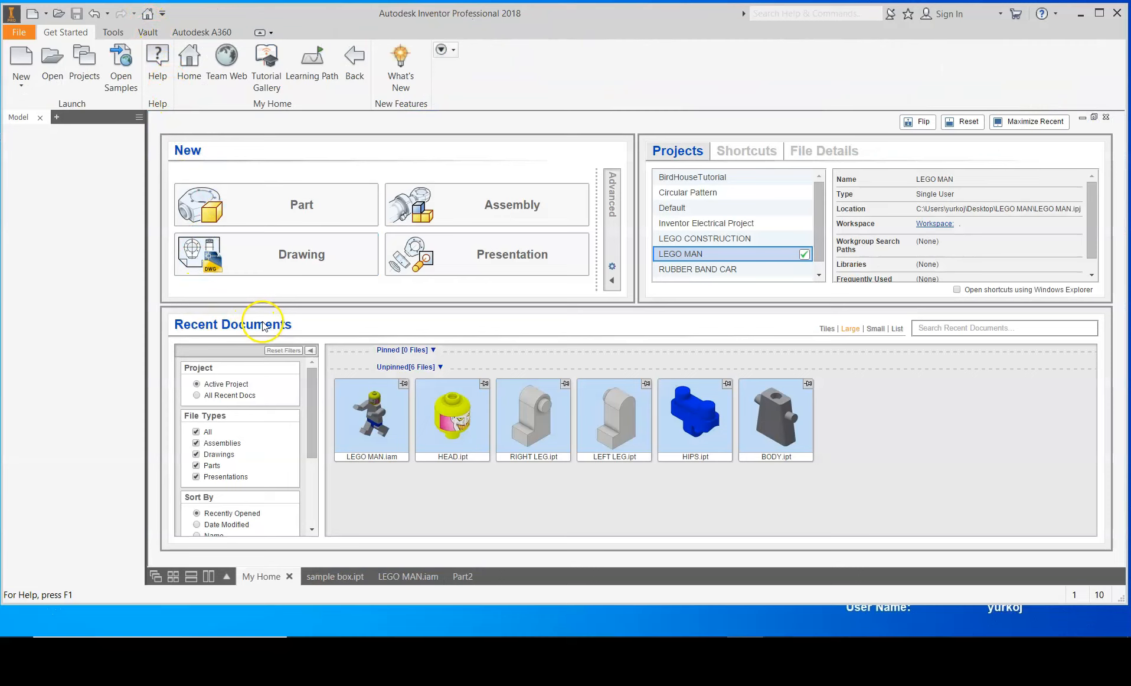
Step: Open the new-file list to view the available document types, then dismiss it
left_click(198, 198)
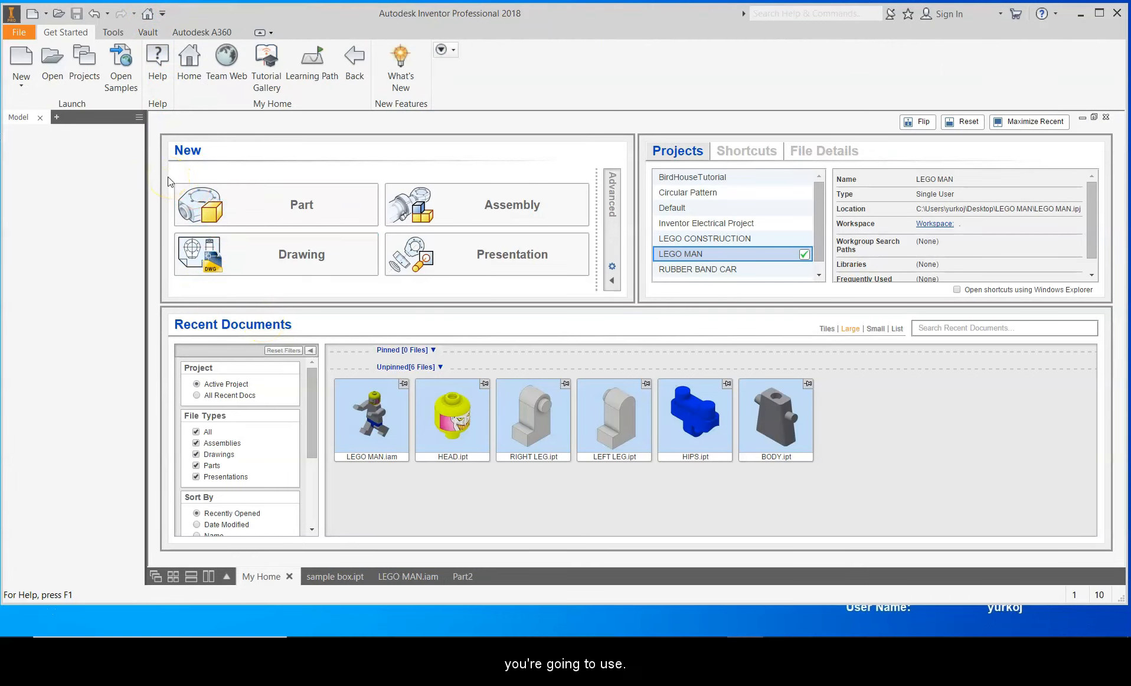
left_click(45, 14)
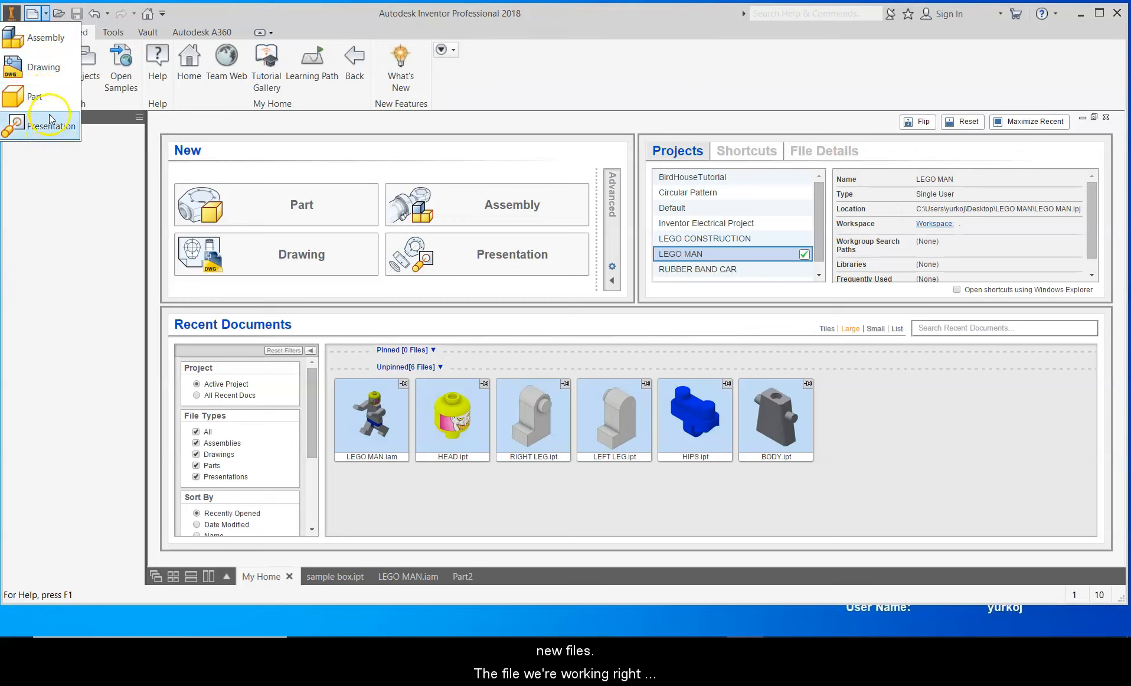
left_click(73, 189)
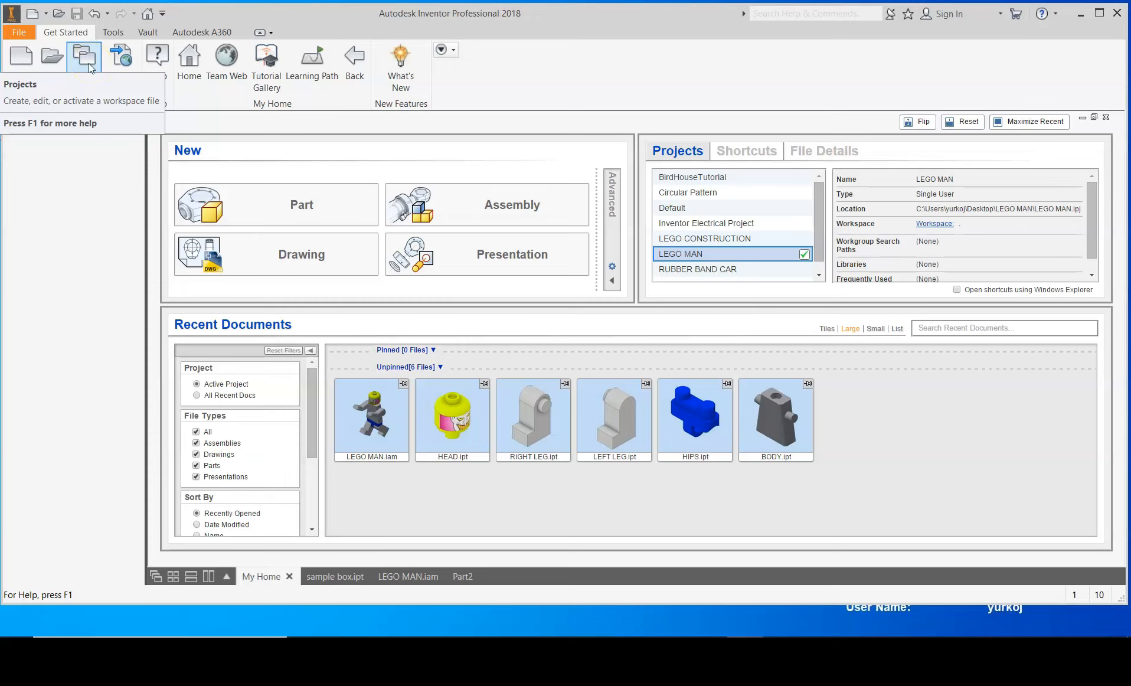
Step: Cycle the ribbon through its minimized display states and back to the full ribbon
left_click(260, 34)
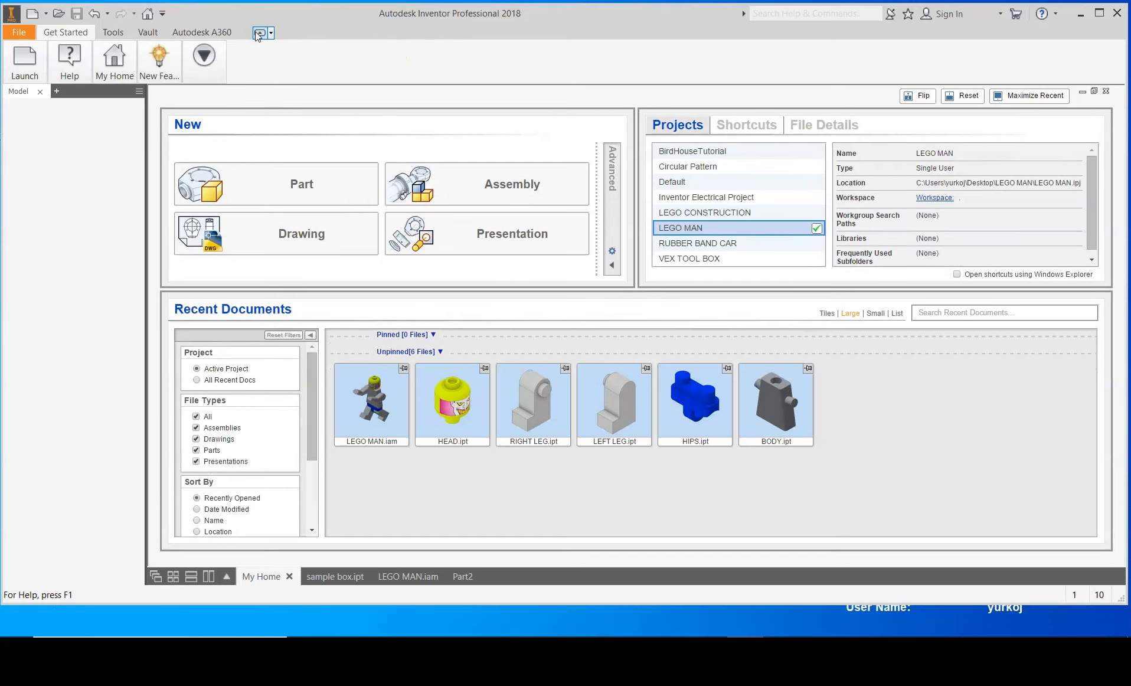
left_click(259, 33)
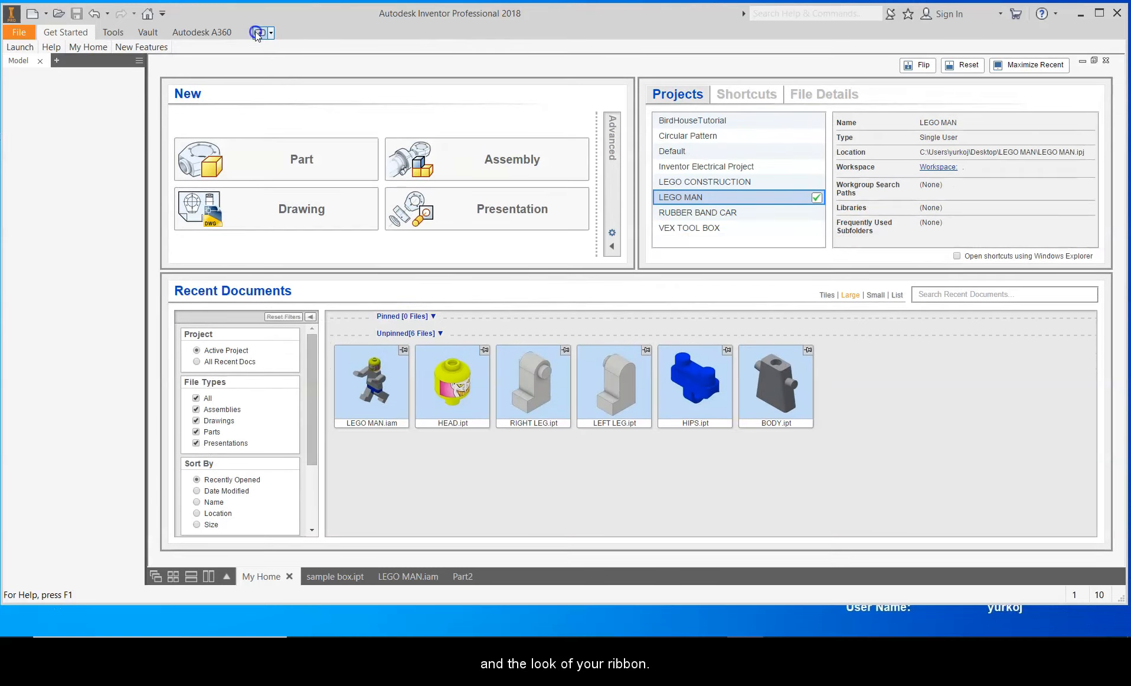
left_click(259, 34)
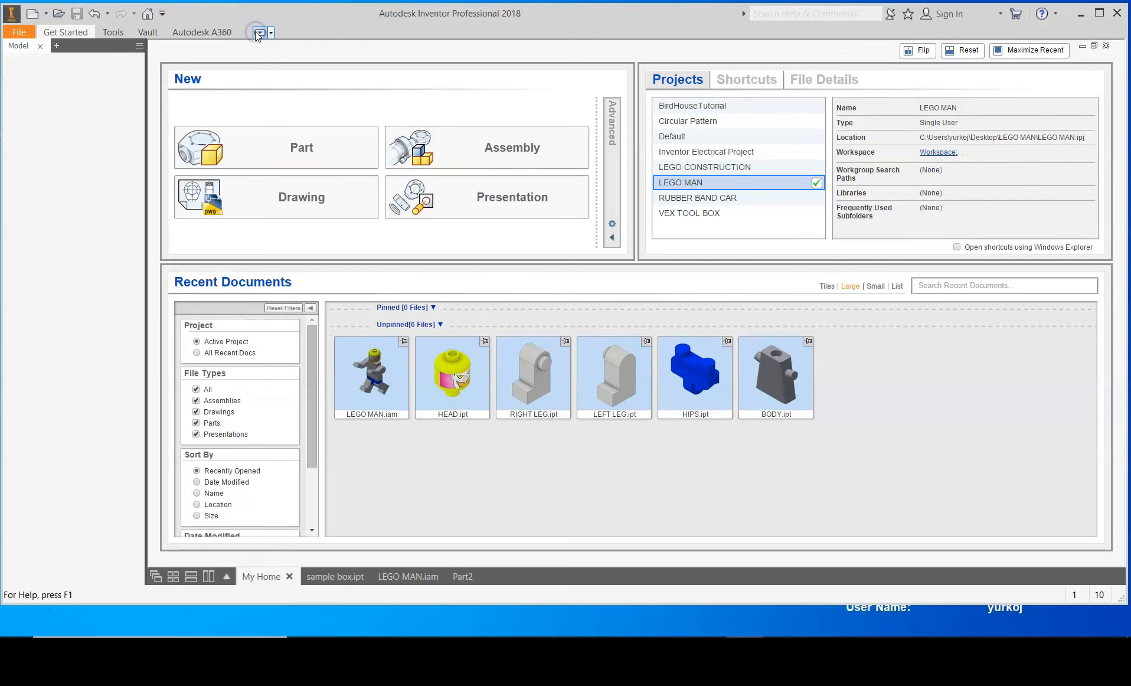
left_click(258, 34)
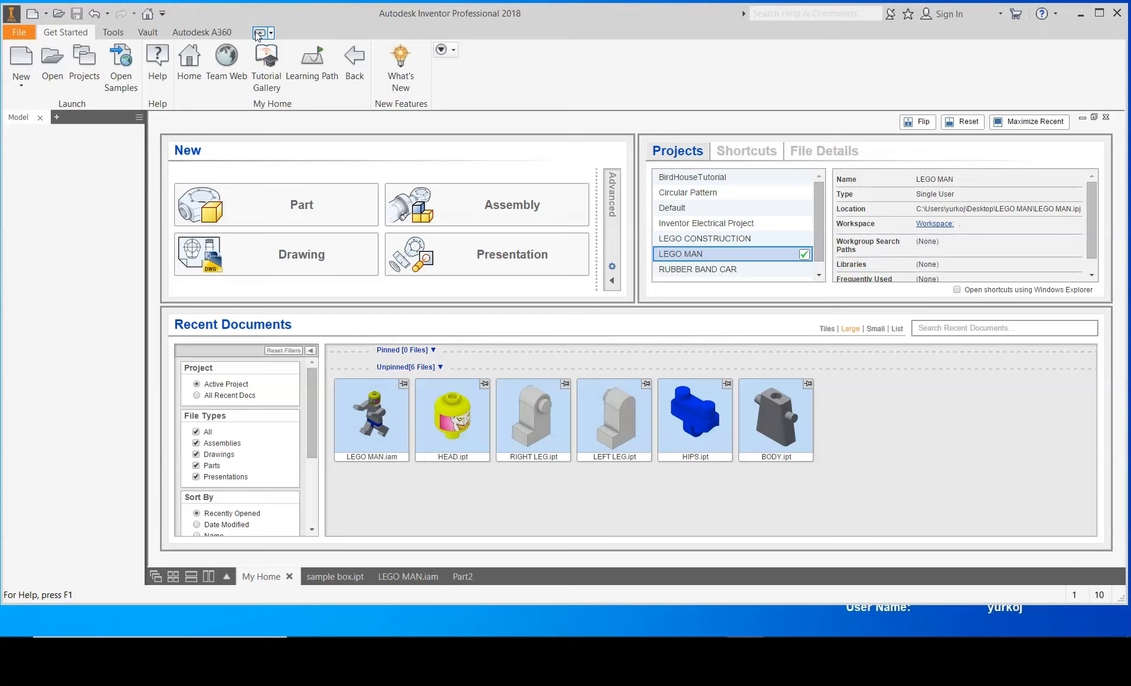
Step: Return to the Part2 document and start a 2D sketch on the box's front face
mouse_move(21, 608)
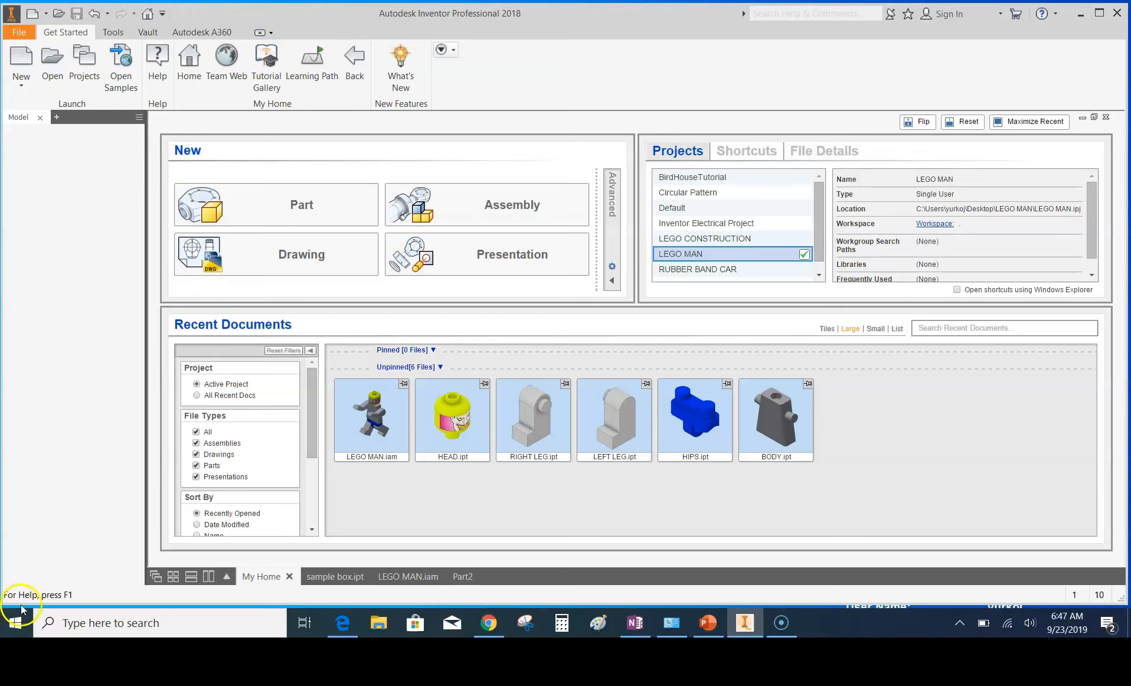
left_click(462, 576)
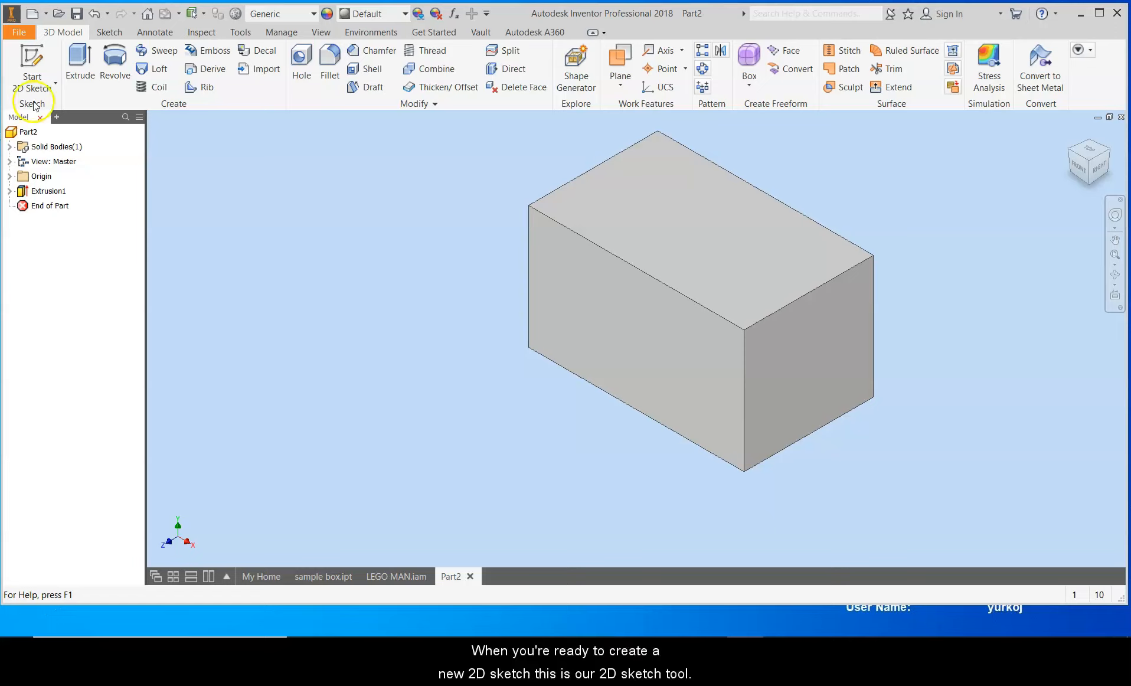
left_click(37, 61)
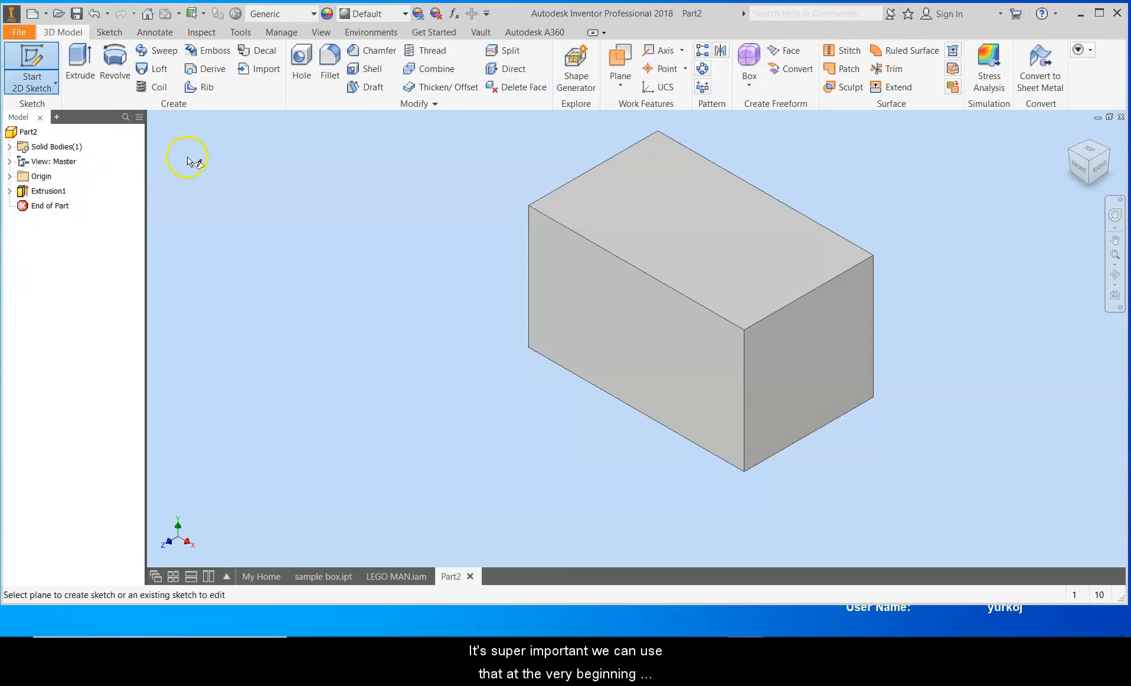
left_click(594, 290)
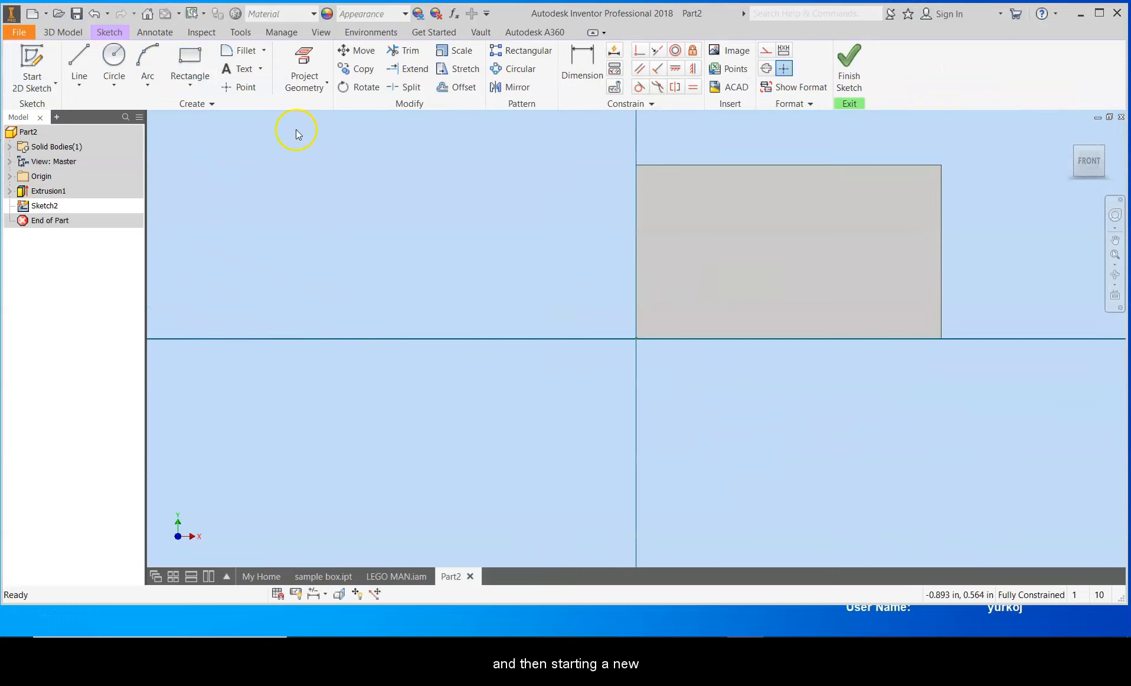
Step: Draw a rectangle about 0.32 in wide and 0.25 in tall on the face, and finish the sketch
left_click(189, 62)
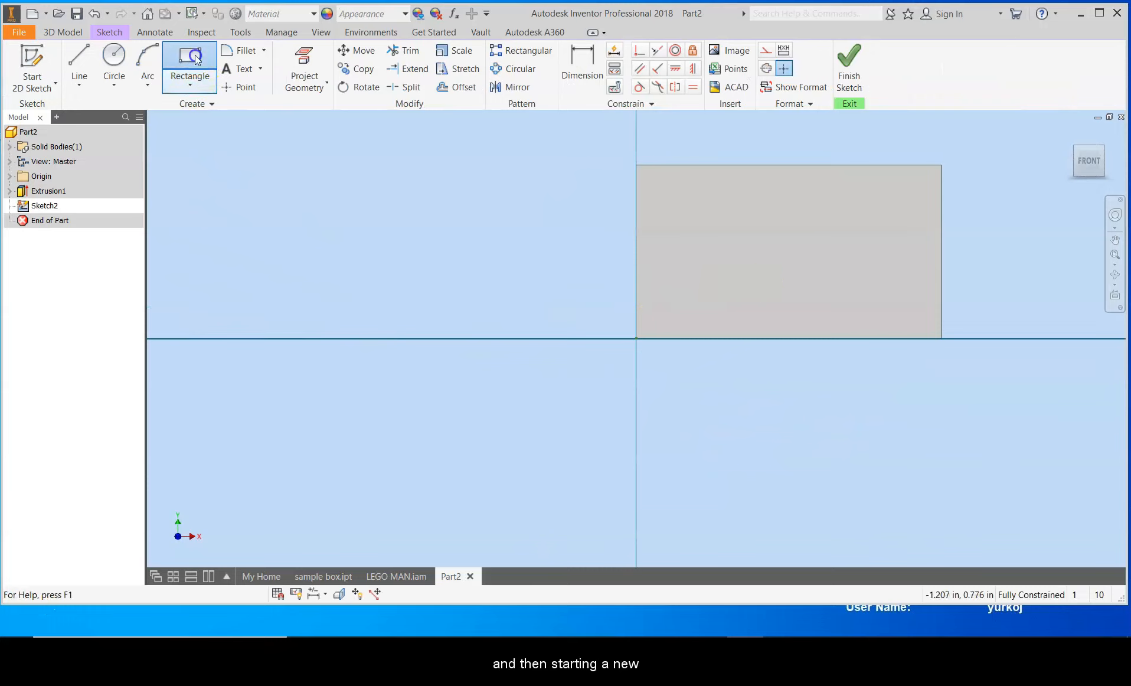
left_click(722, 198)
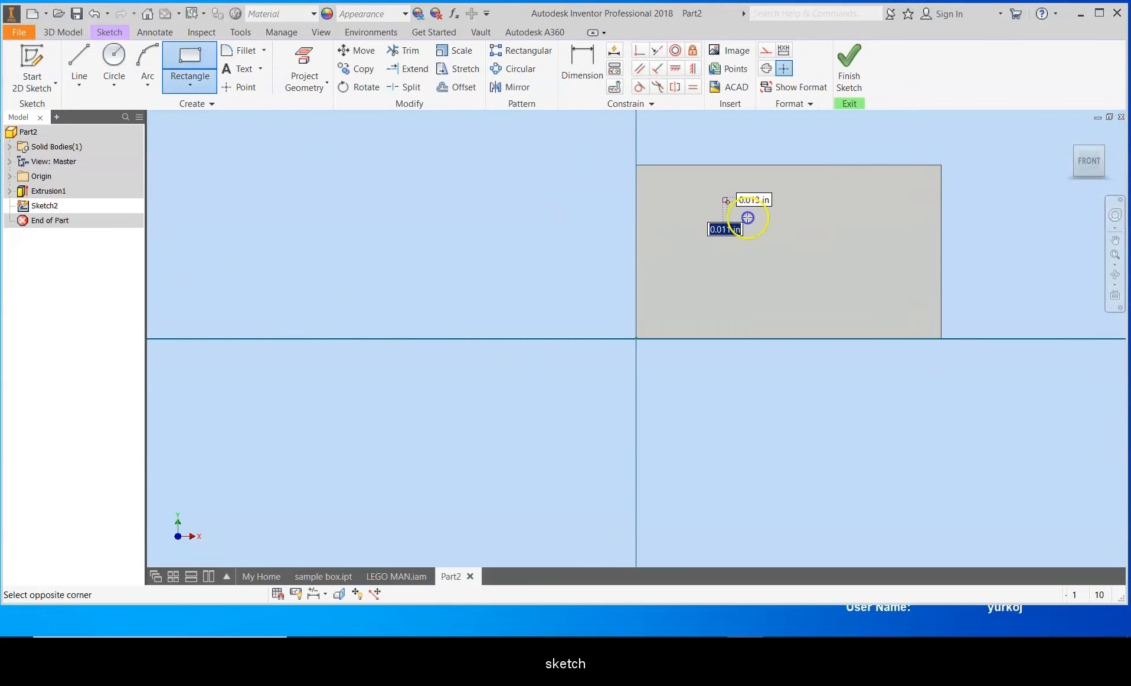
left_click(841, 291)
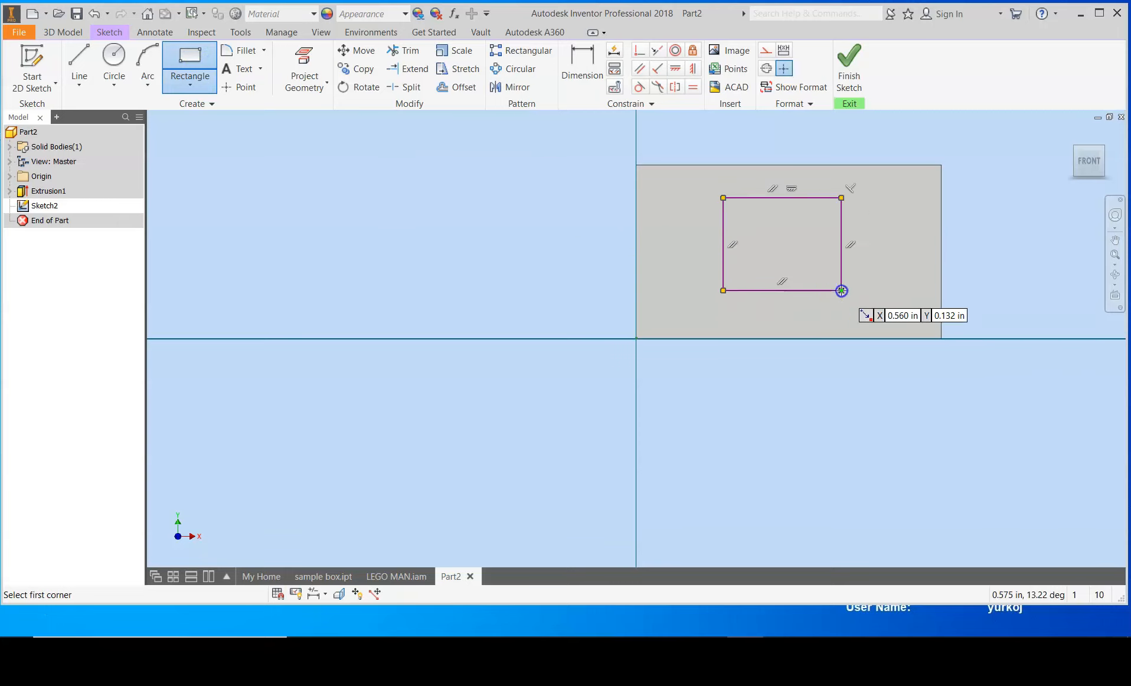
left_click(858, 70)
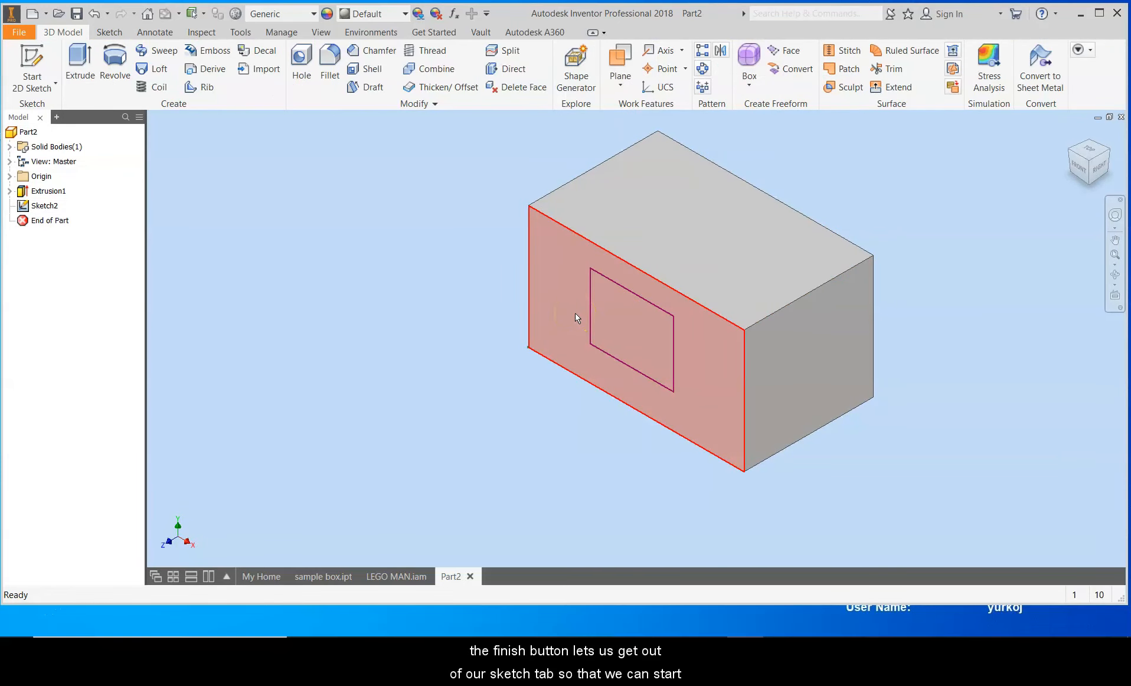
Step: Edit the rectangle sketch again and dimension the rectangle's height to 0.2 in
left_click(594, 334)
left_click(523, 292)
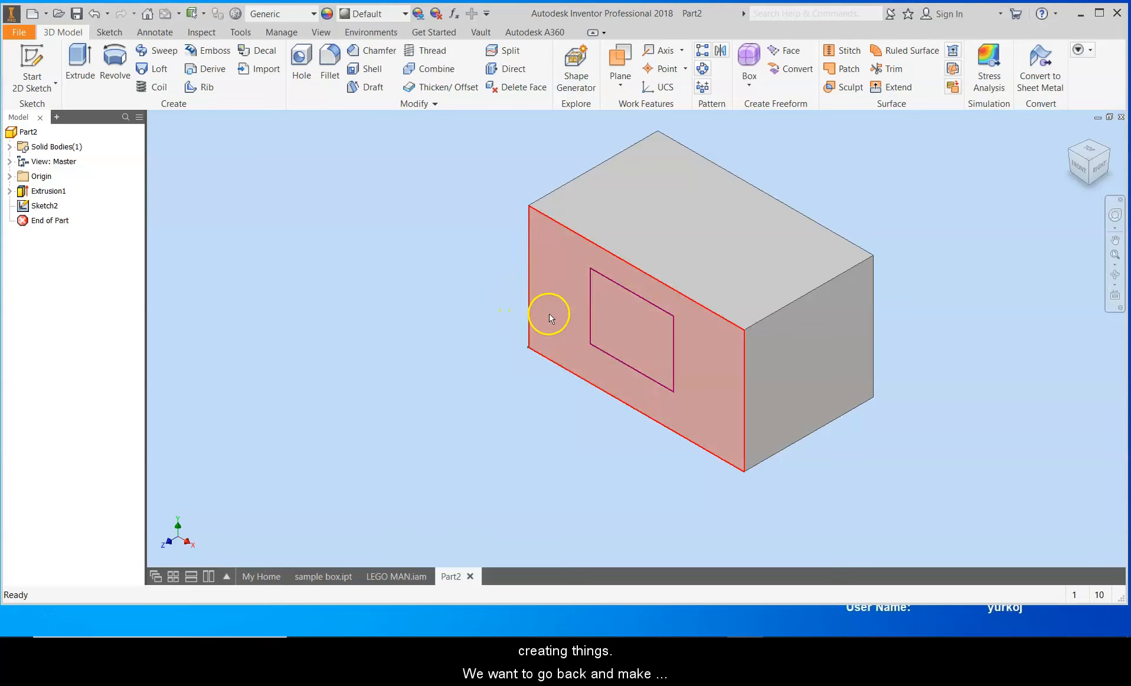
double_click(45, 206)
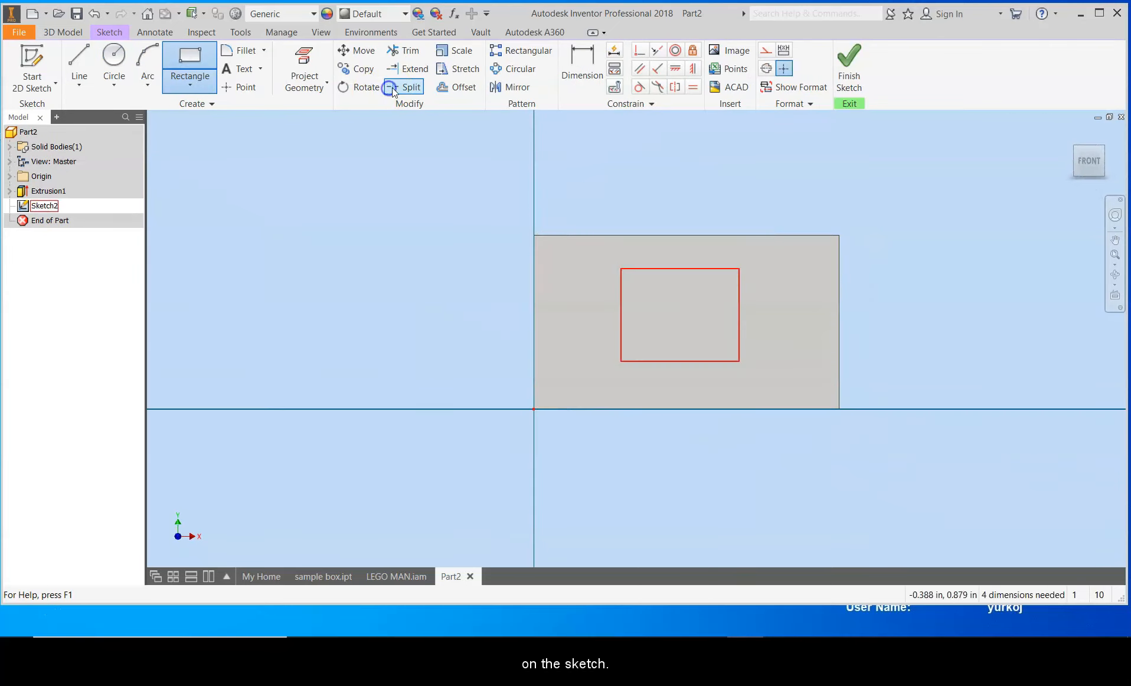
left_click(581, 56)
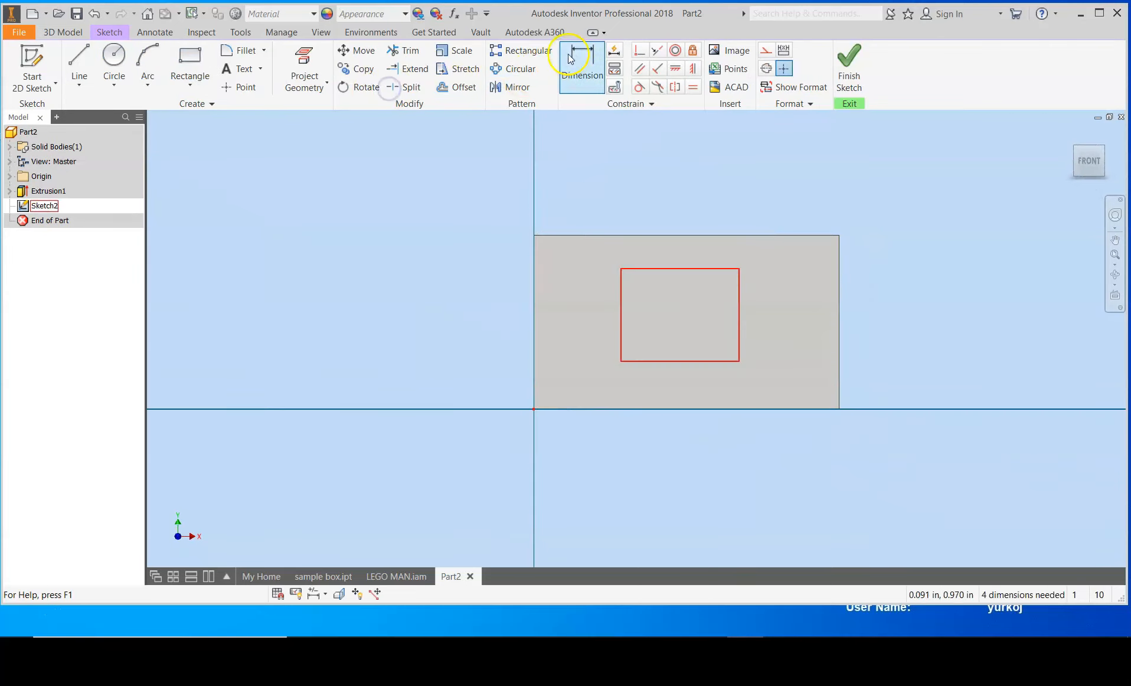
left_click(620, 306)
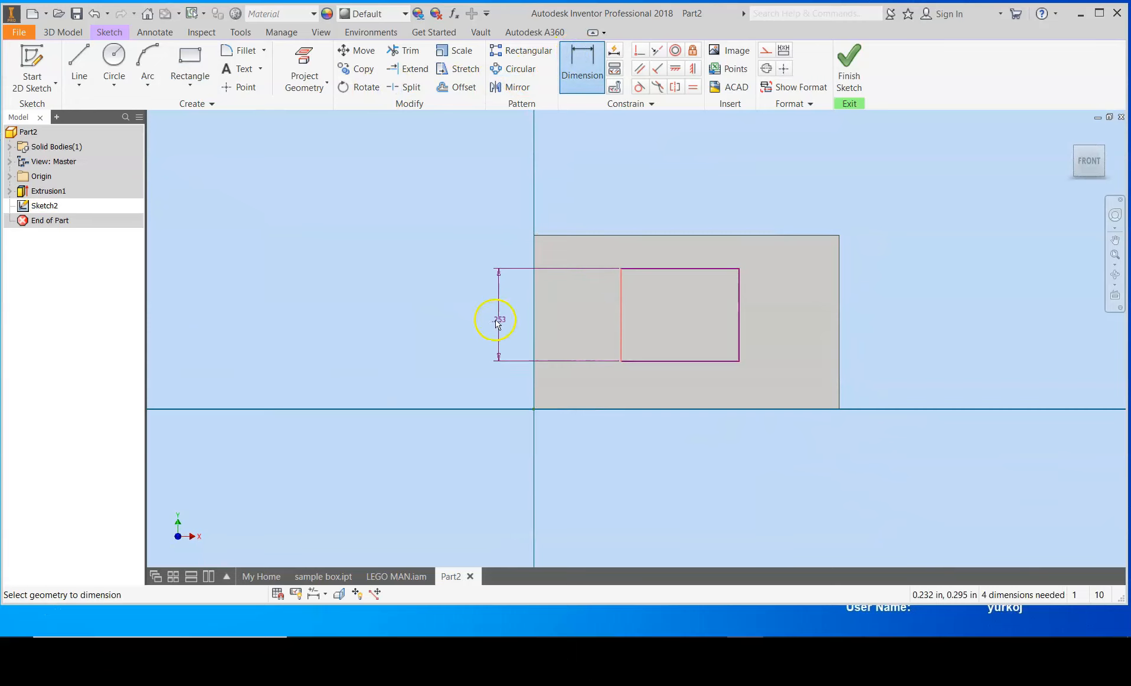
left_click(481, 317)
type(".2")
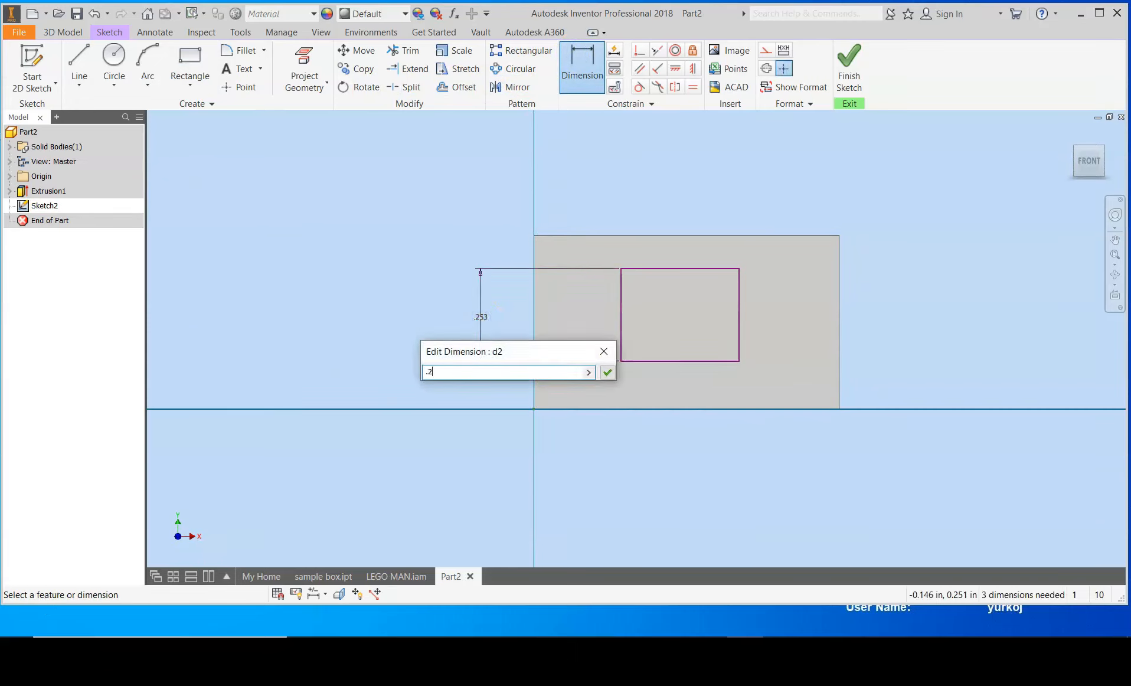
key("Return")
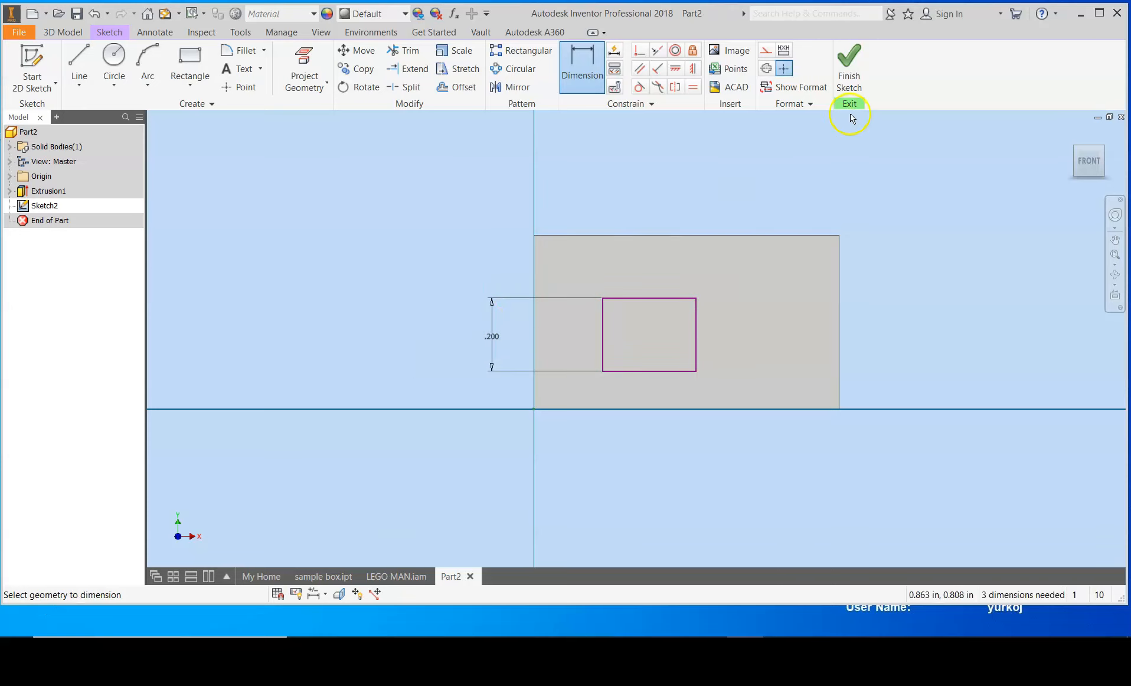
Step: Finish the sketch and extrude the small rectangle 0.5 in outward from the box face
left_click(851, 66)
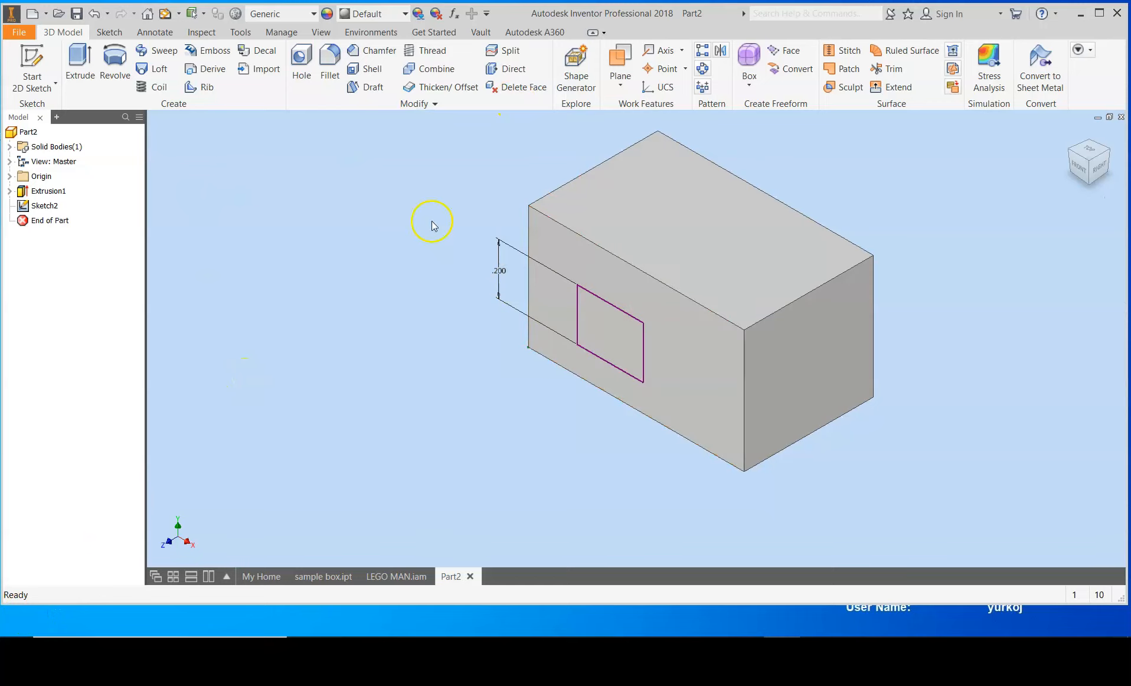
left_click(81, 62)
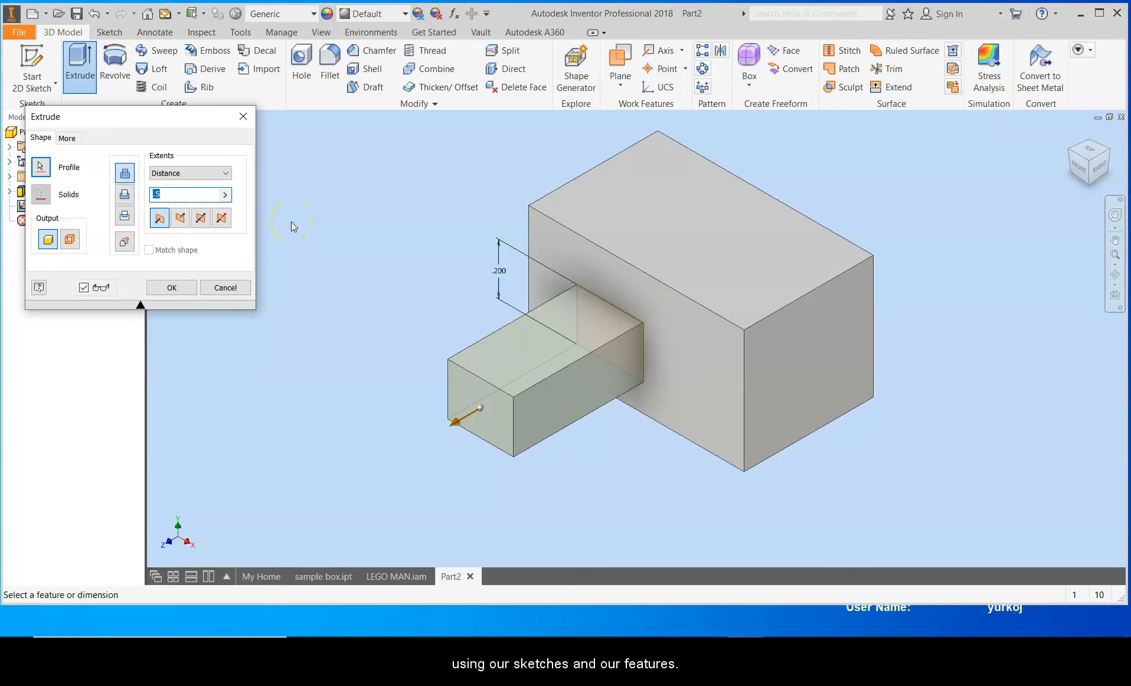
left_click(176, 295)
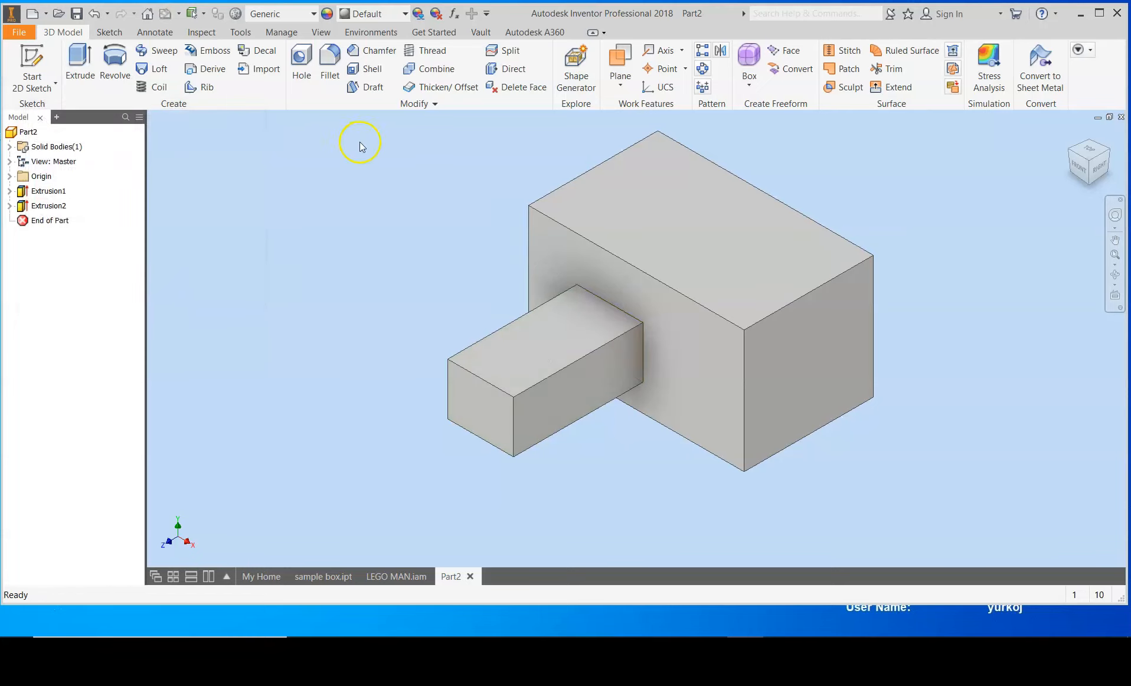
Step: Close the model browser and restore it through the user interface display options
left_click(322, 33)
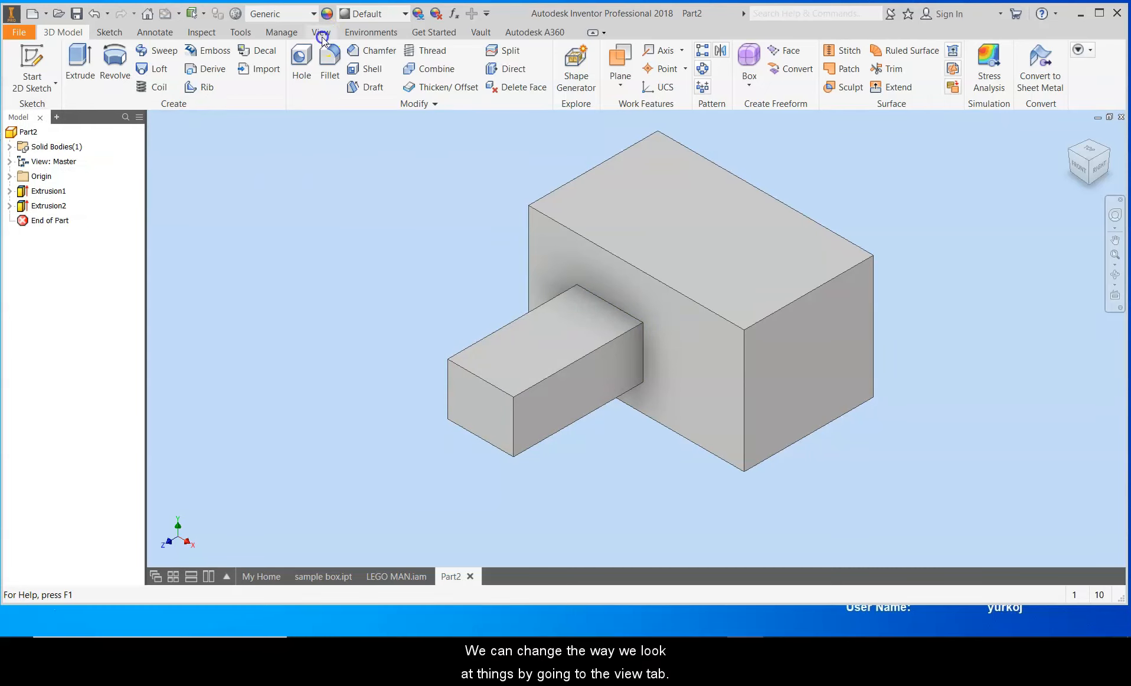
left_click(40, 117)
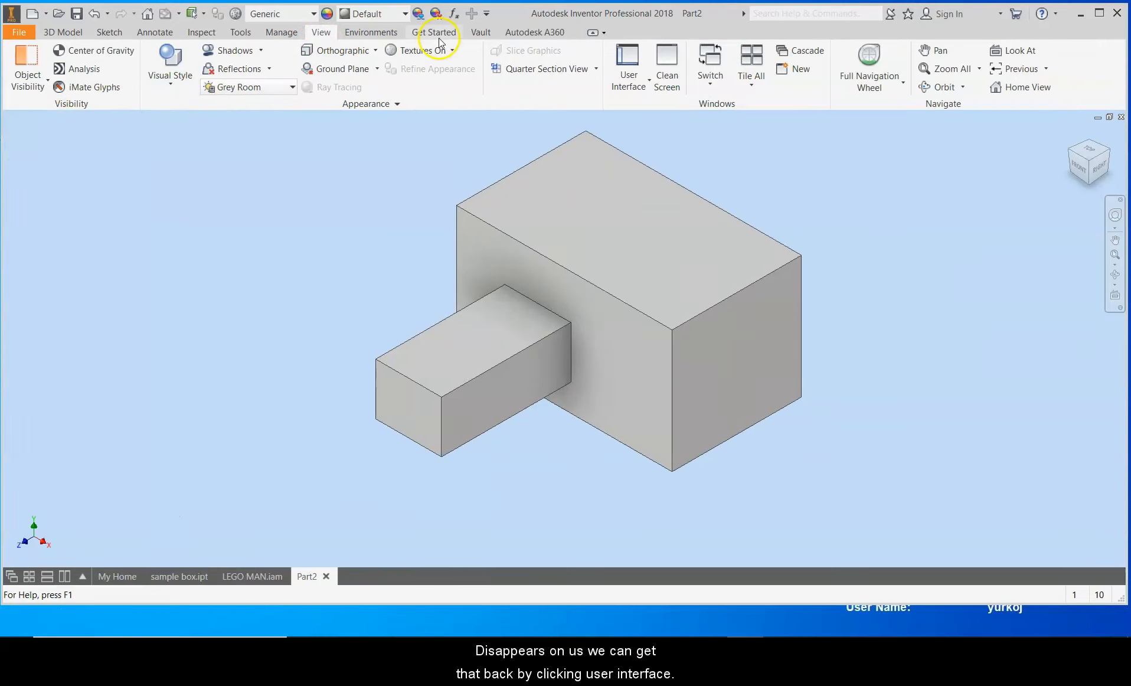
left_click(649, 79)
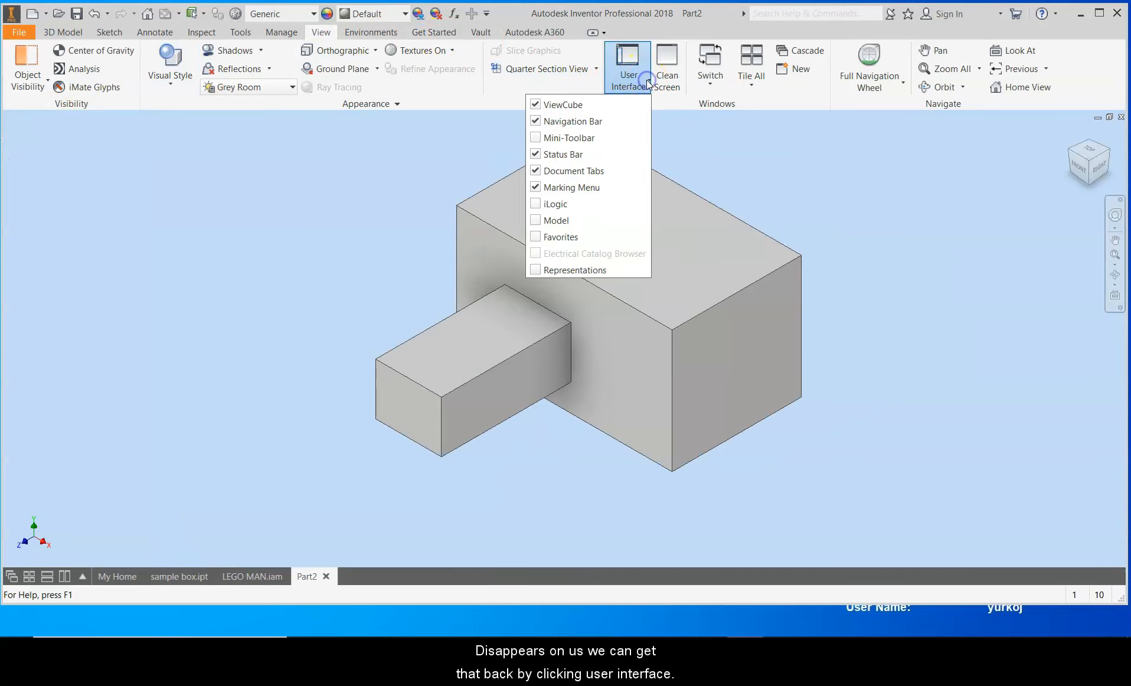
left_click(549, 223)
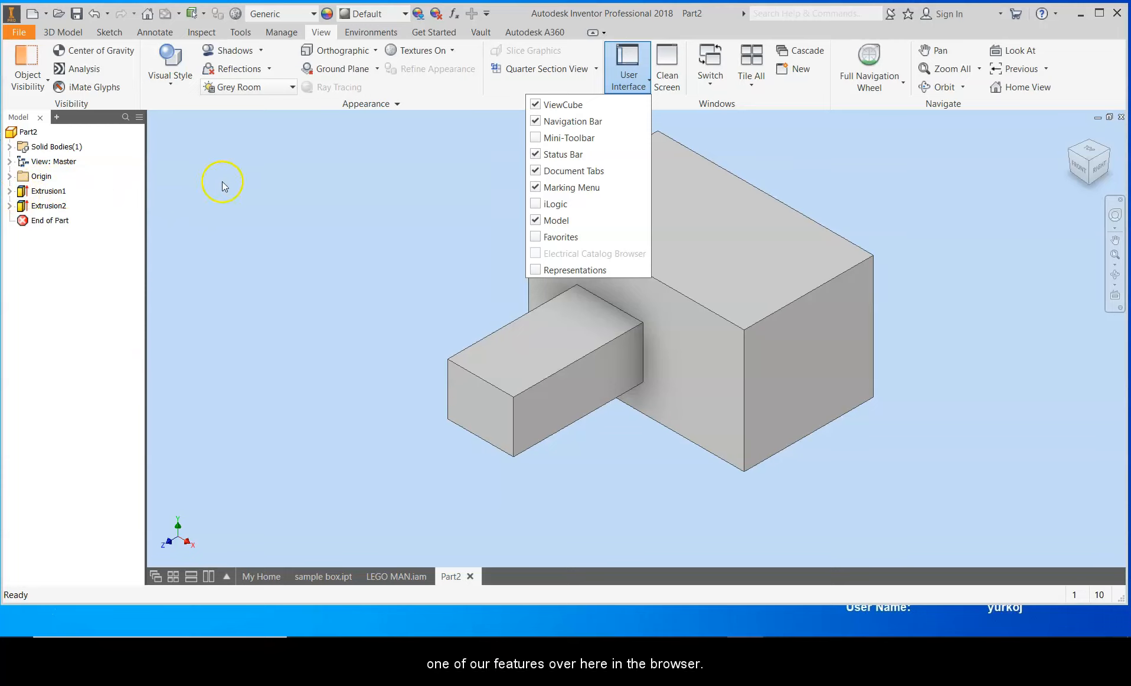
Step: Edit the box's base sketch, dimension its top edge to 1 in, and finish the sketch
left_click(9, 191)
left_click(13, 219)
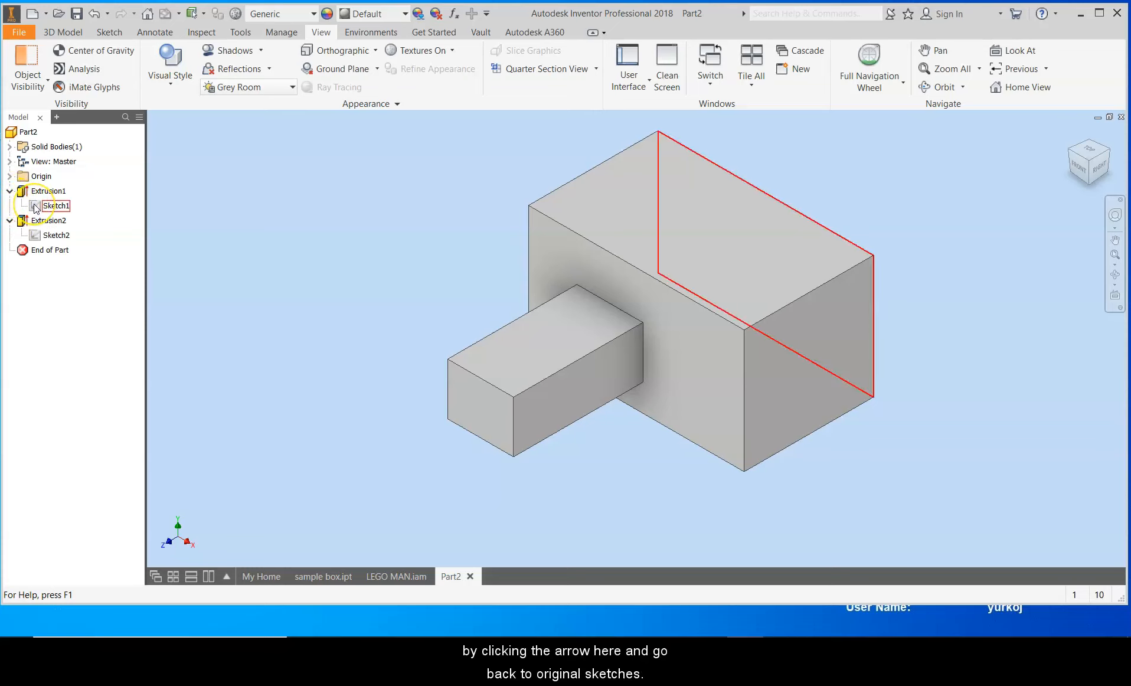
double_click(35, 206)
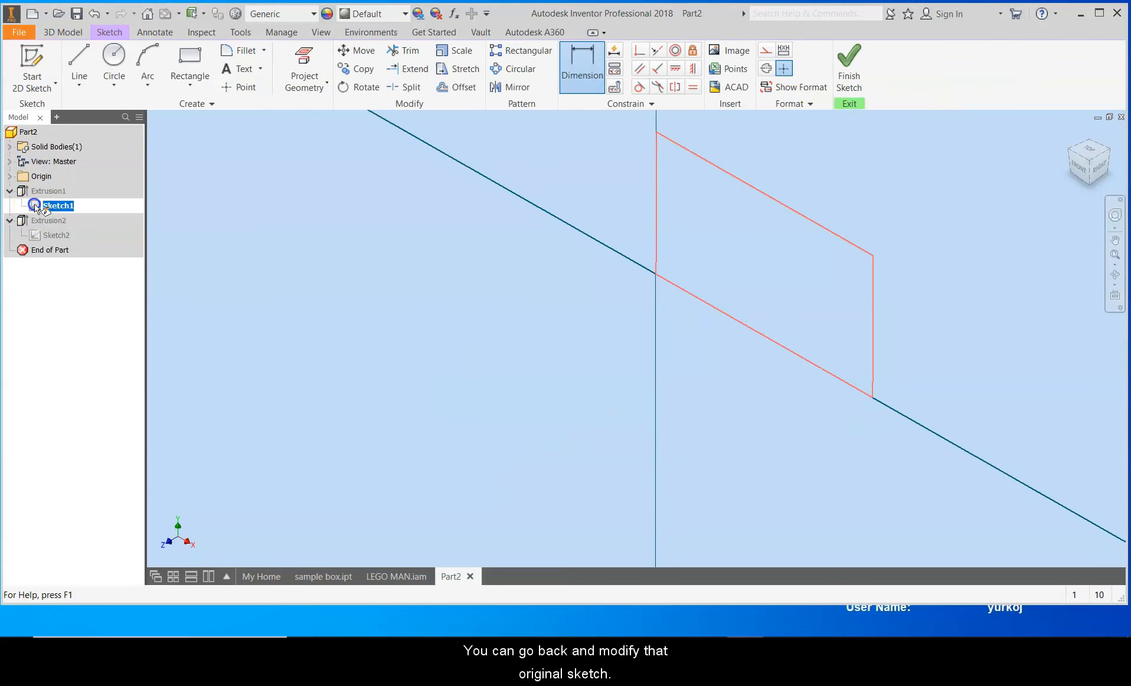
left_click(587, 64)
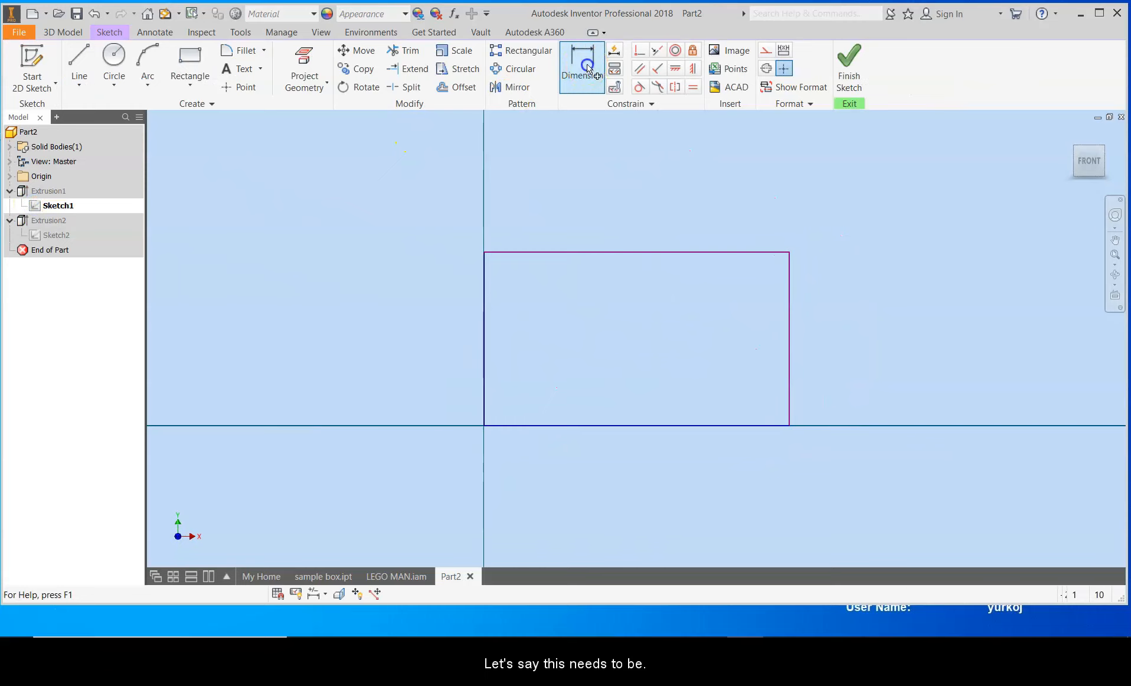
left_click(617, 254)
left_click(635, 157)
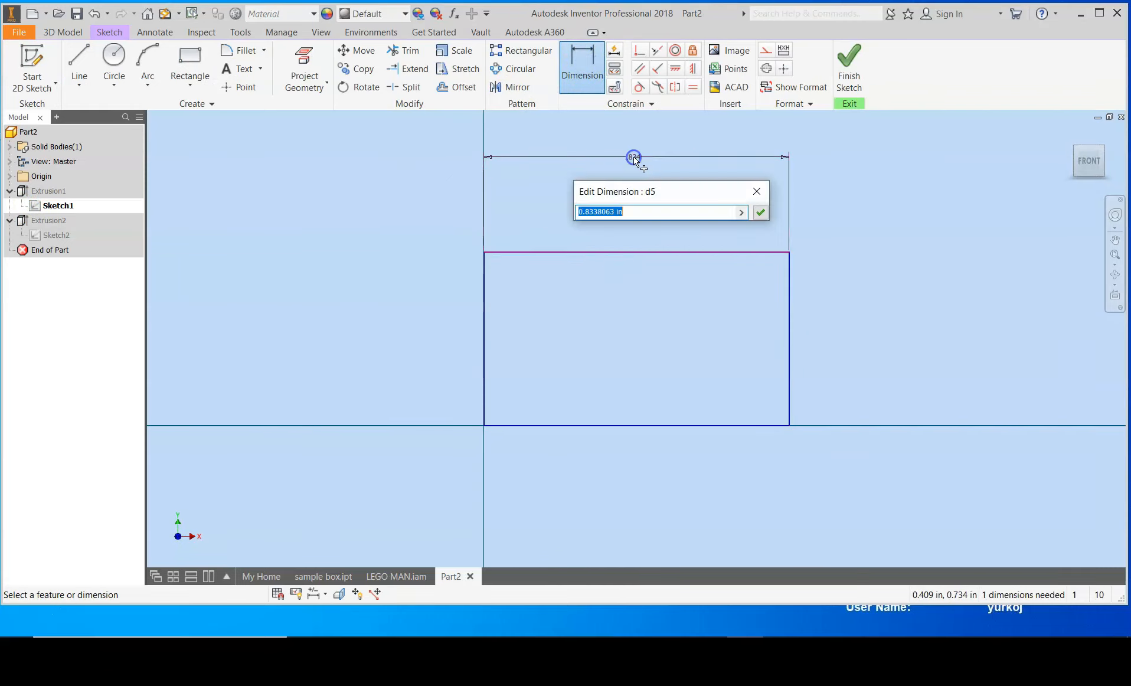
type("1")
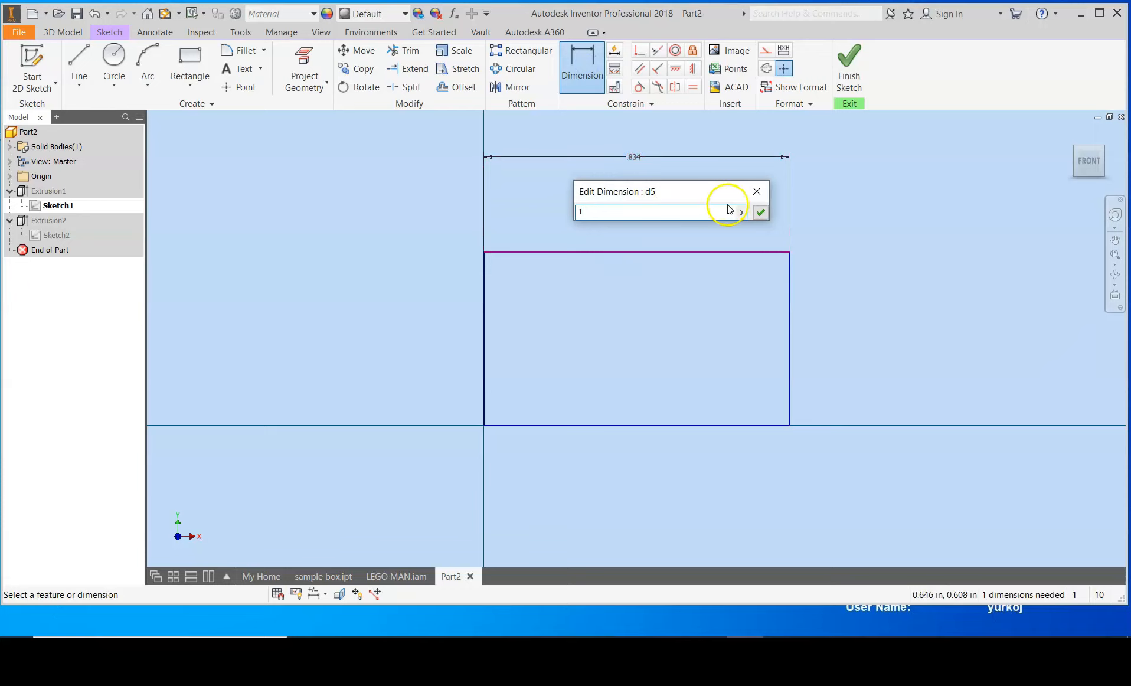
left_click(759, 212)
left_click(849, 68)
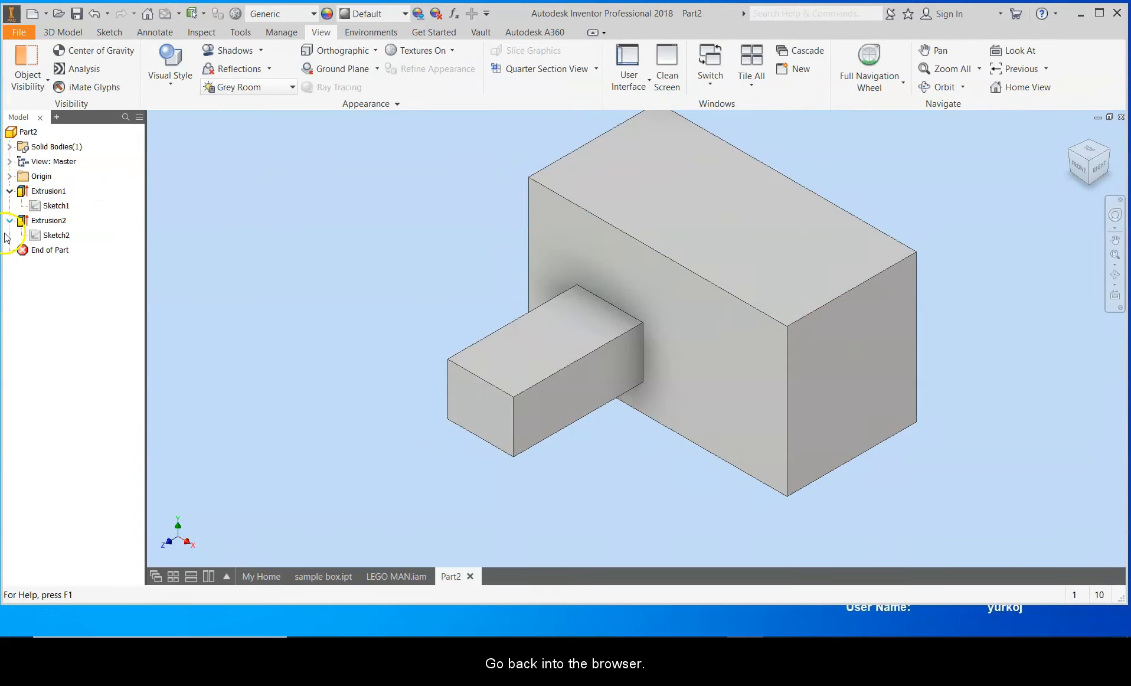
Step: Edit the protrusion's sketch, dimension the small rectangle's width to 0.3 in, and finish the sketch
double_click(40, 236)
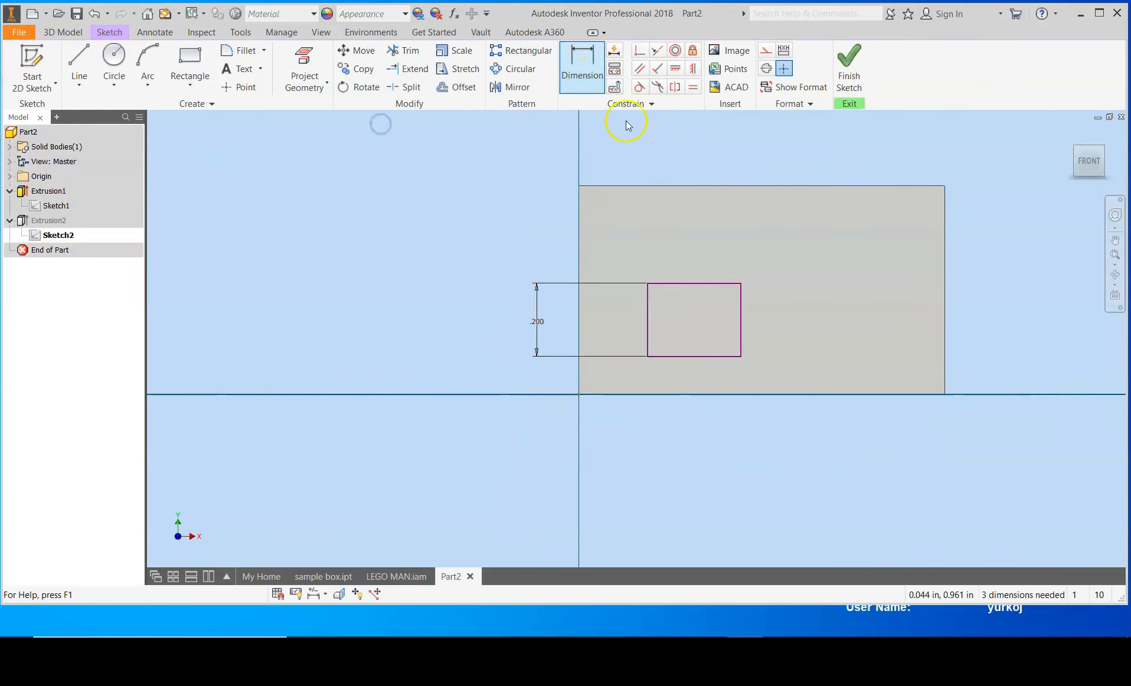
left_click(576, 63)
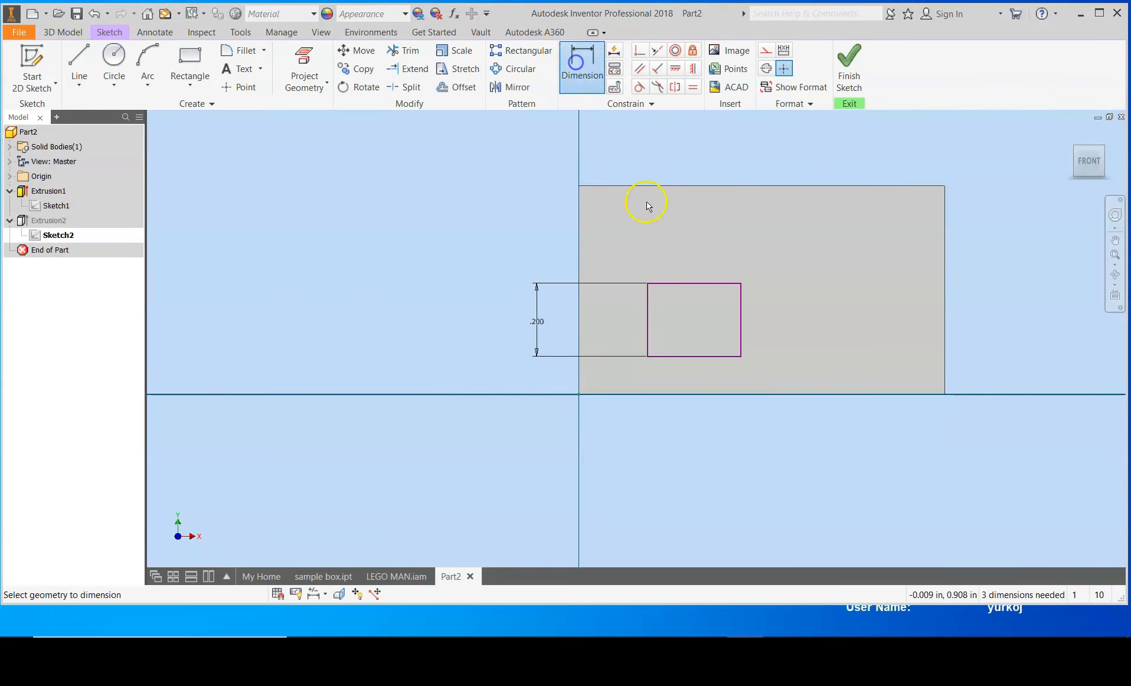
left_click(683, 285)
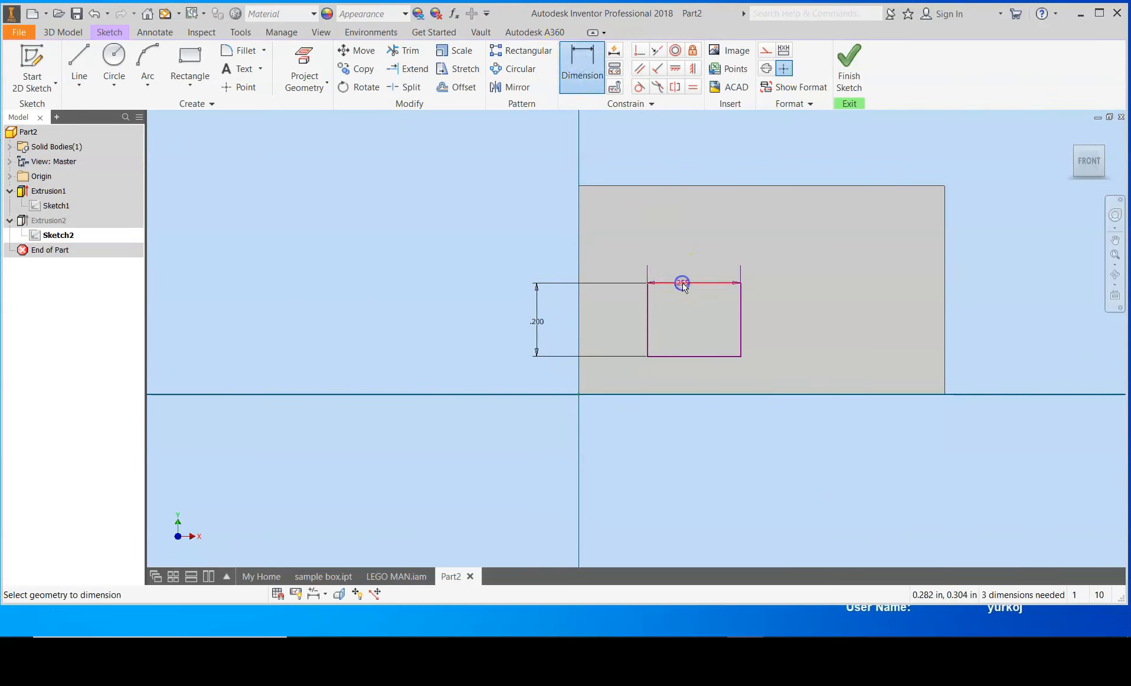
left_click(697, 211)
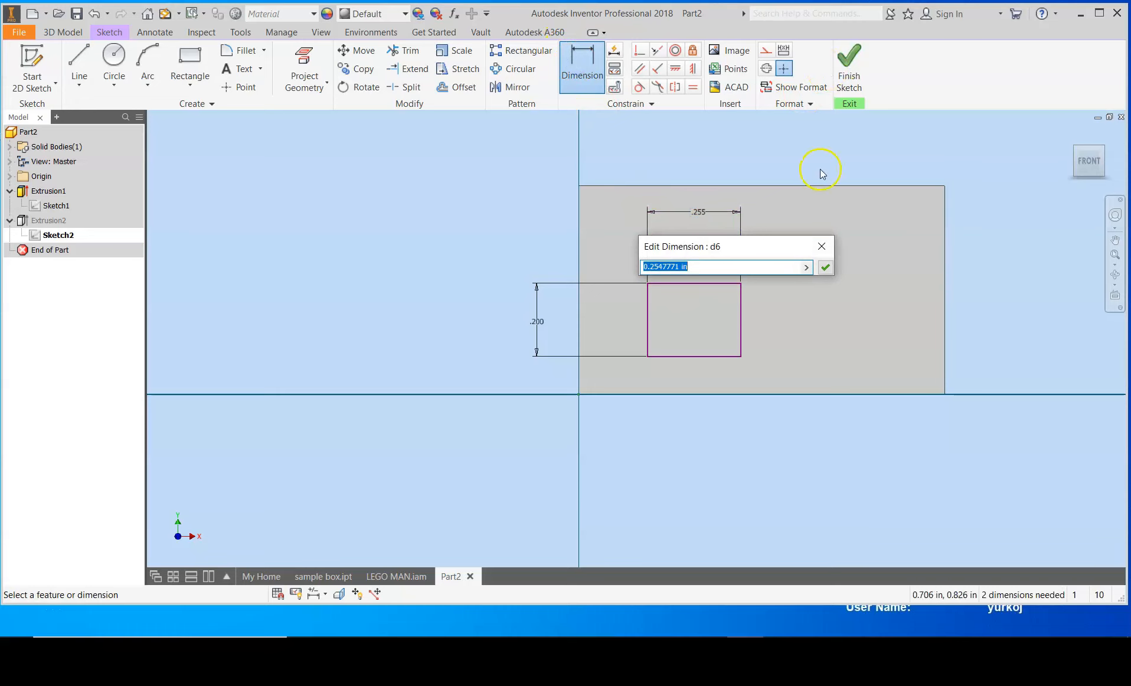
type("3")
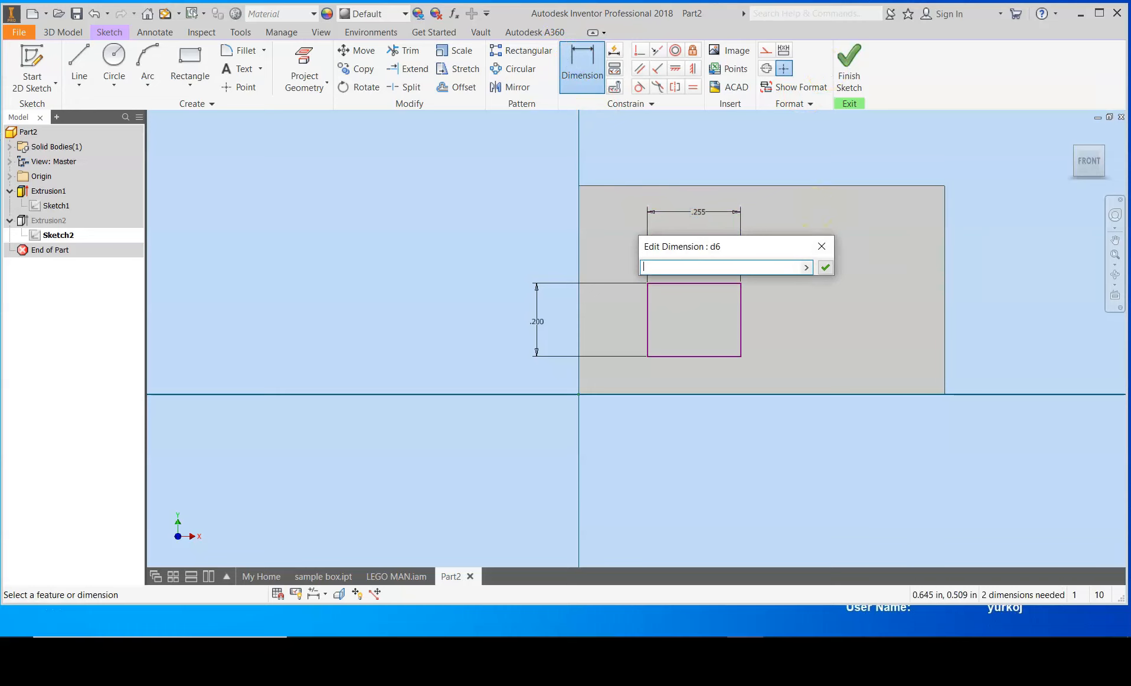
key("Return")
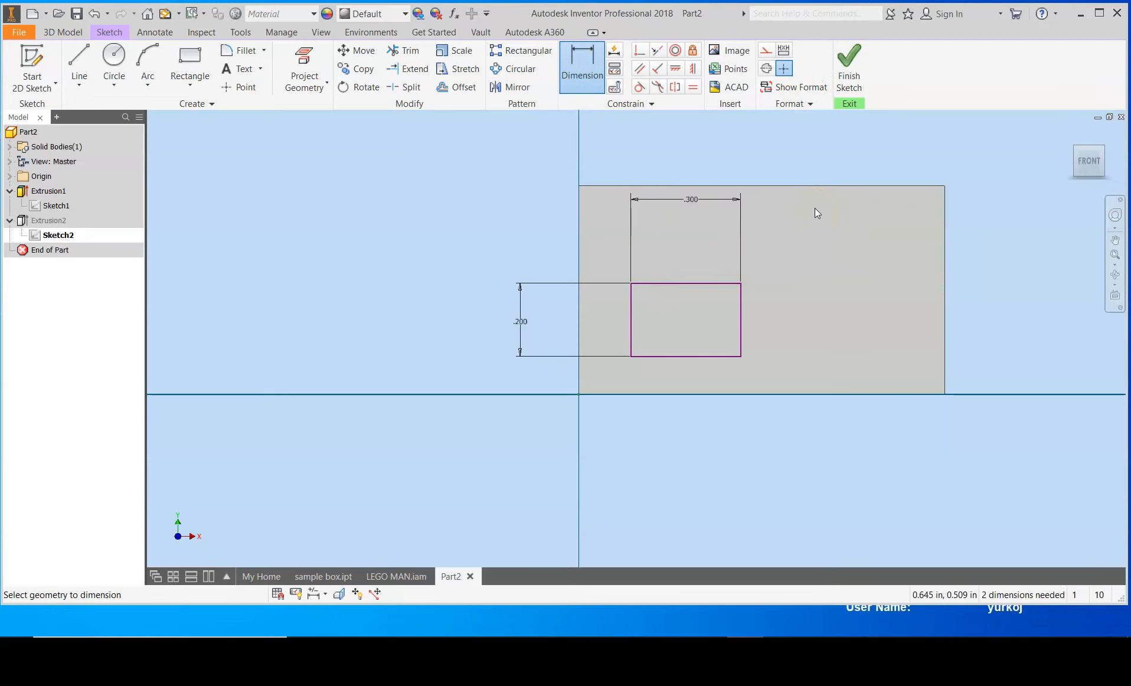
left_click(862, 72)
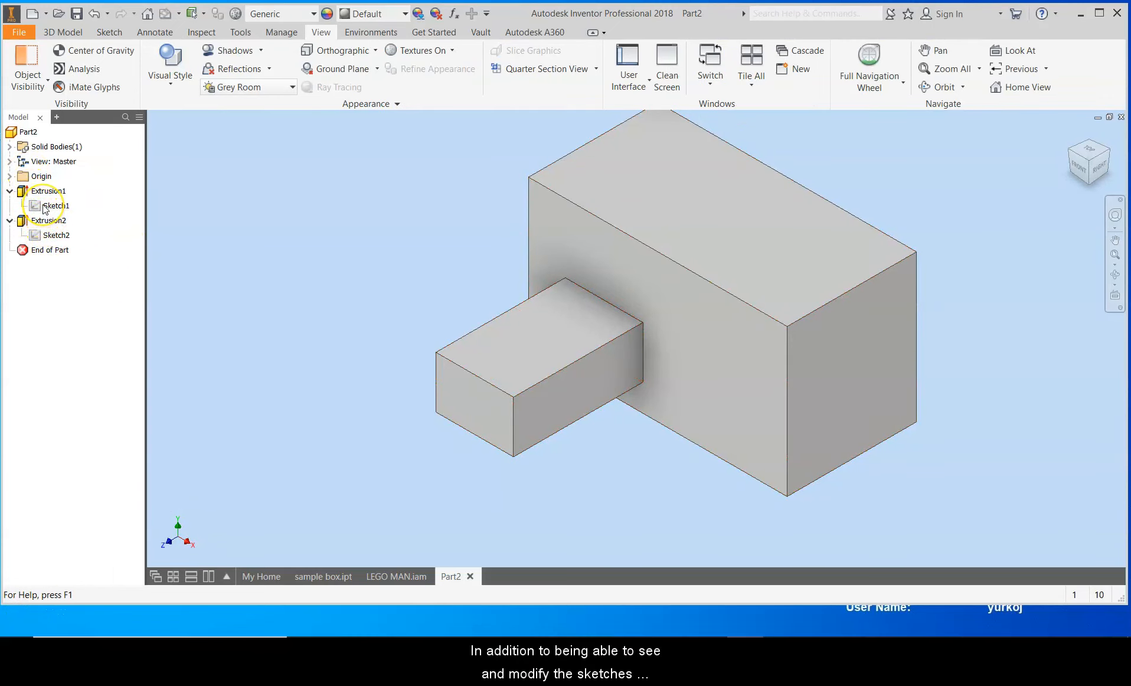
Step: Rename the protrusion's sketch in the model browser as bump
double_click(53, 237)
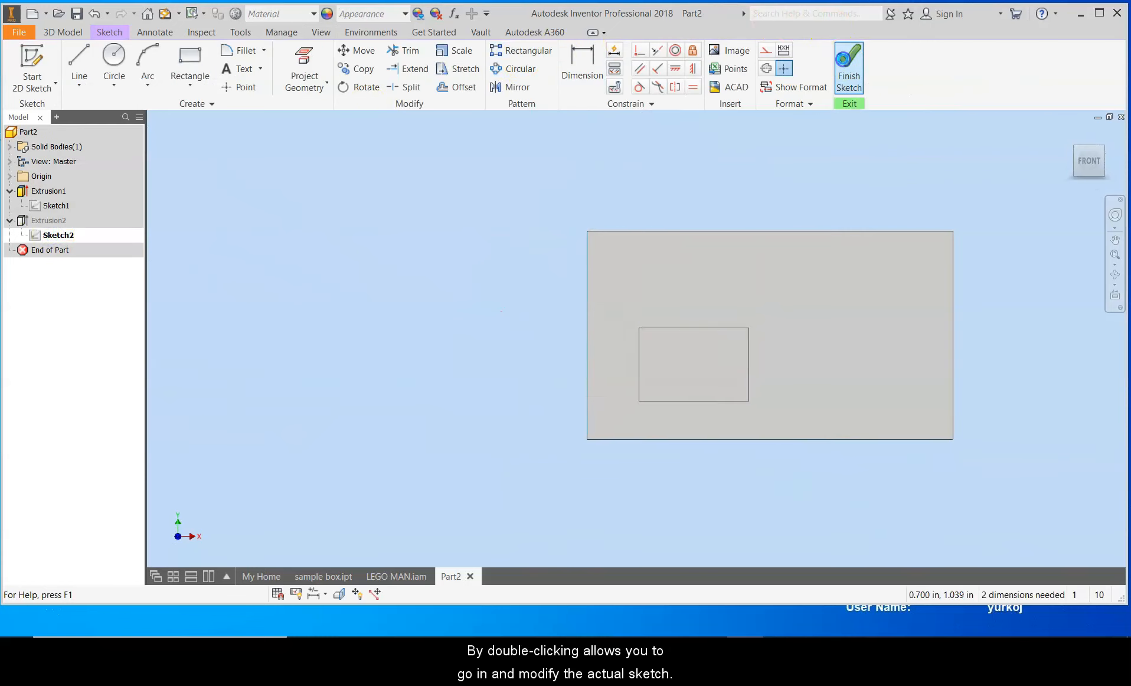
left_click(849, 67)
left_click(56, 235)
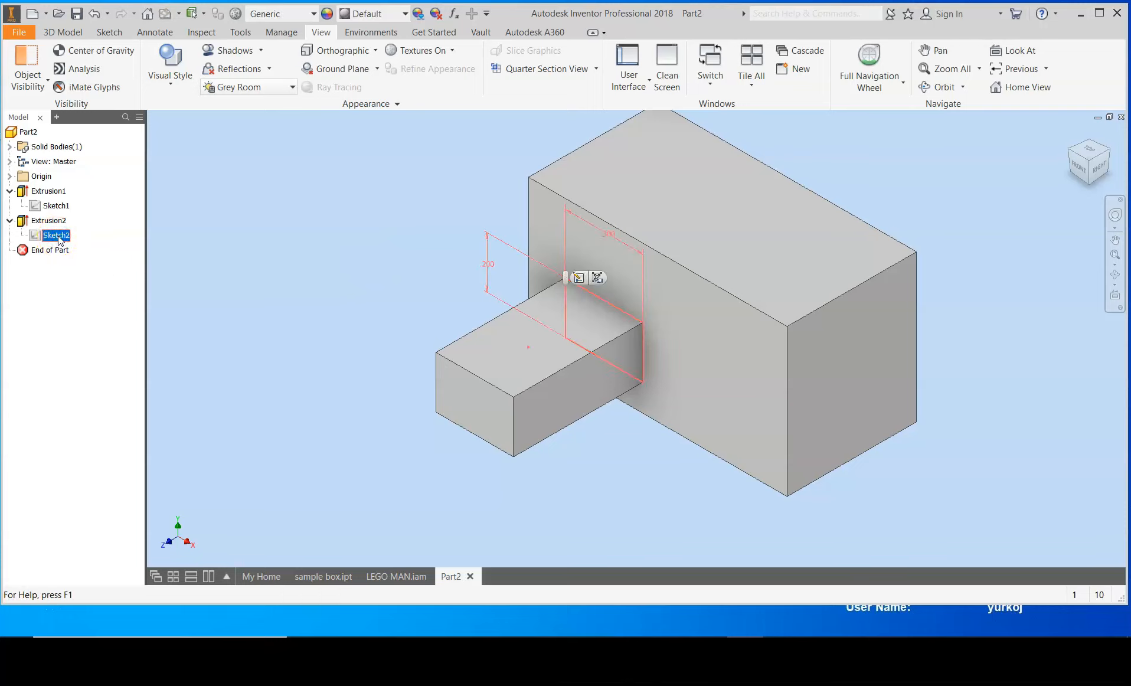
left_click(57, 235)
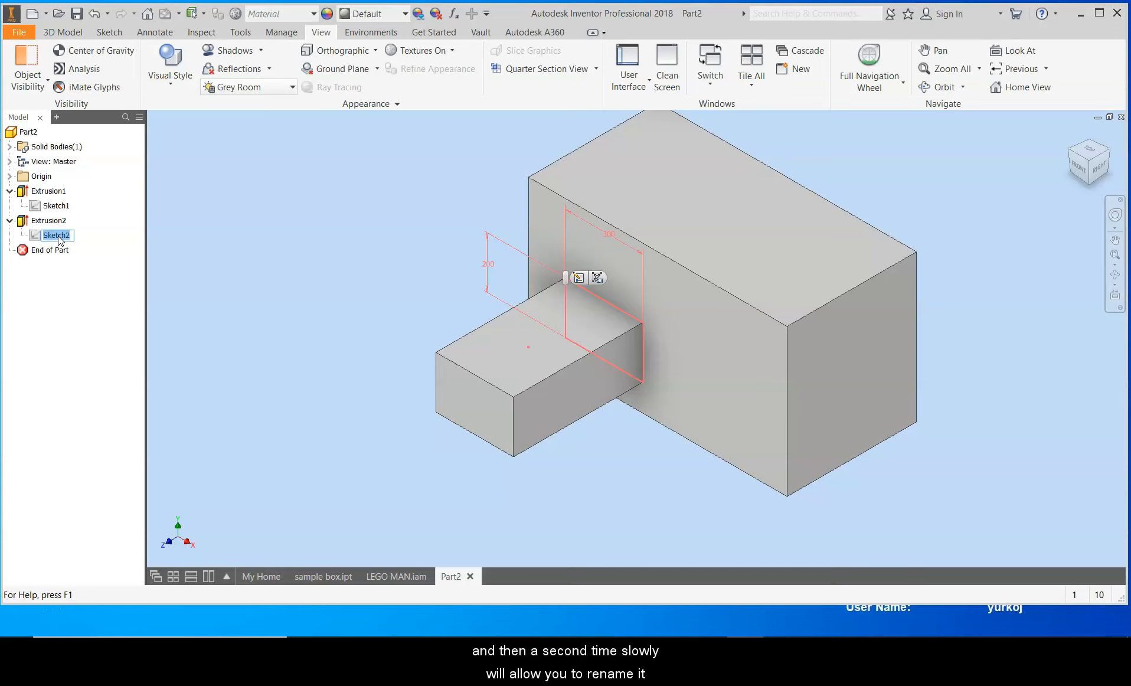
type("bump")
key("Return")
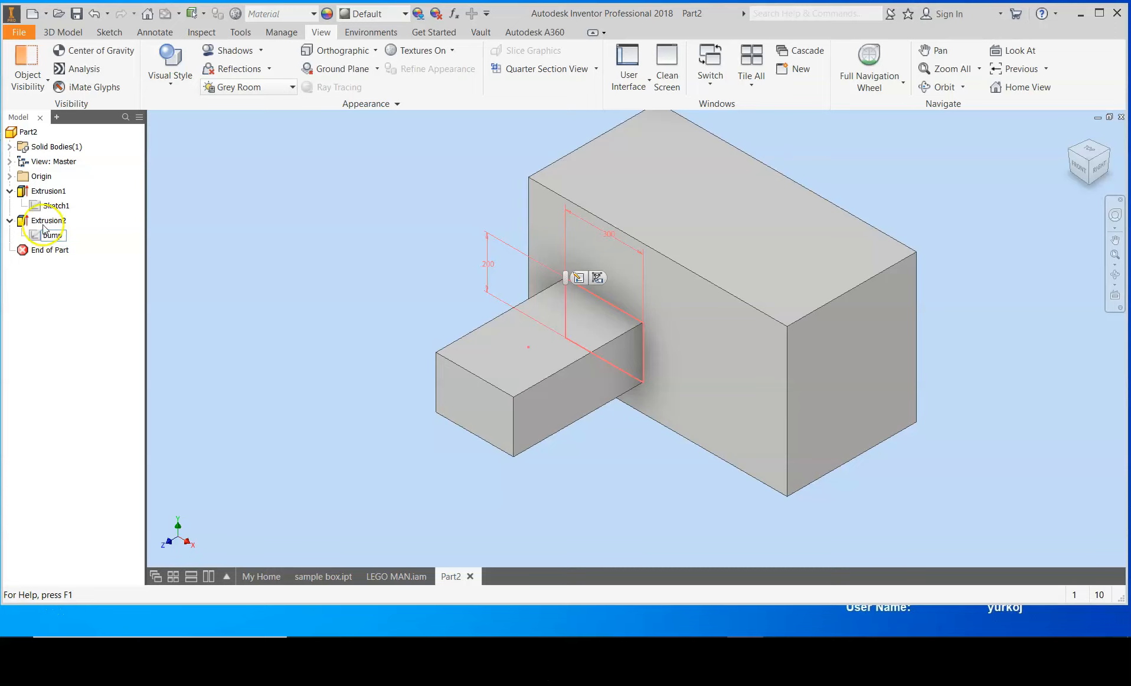
Step: Try to rename the protrusion's extrusion feature as bump
left_click(42, 221)
left_click(43, 221)
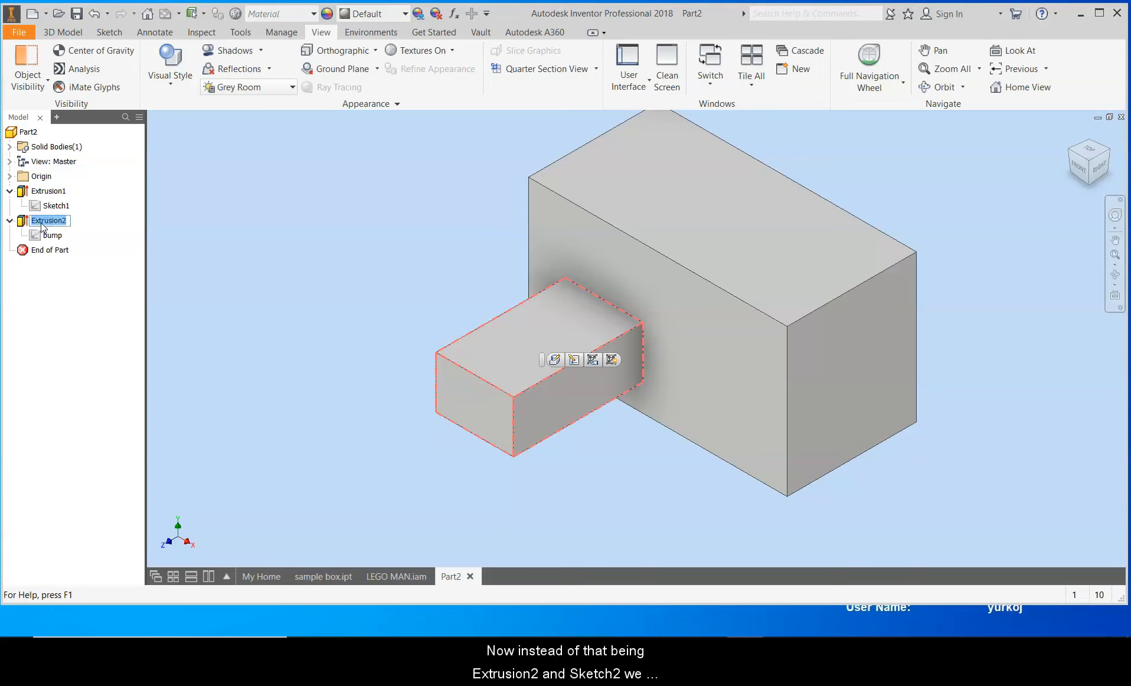
type("bump")
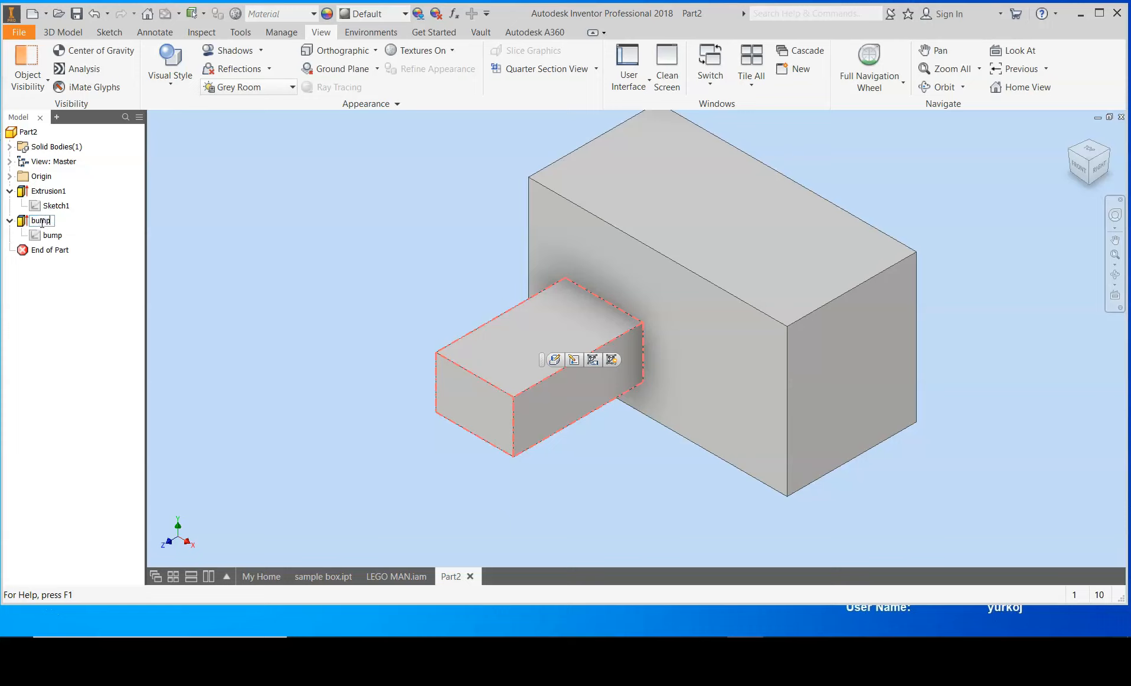
left_click(248, 273)
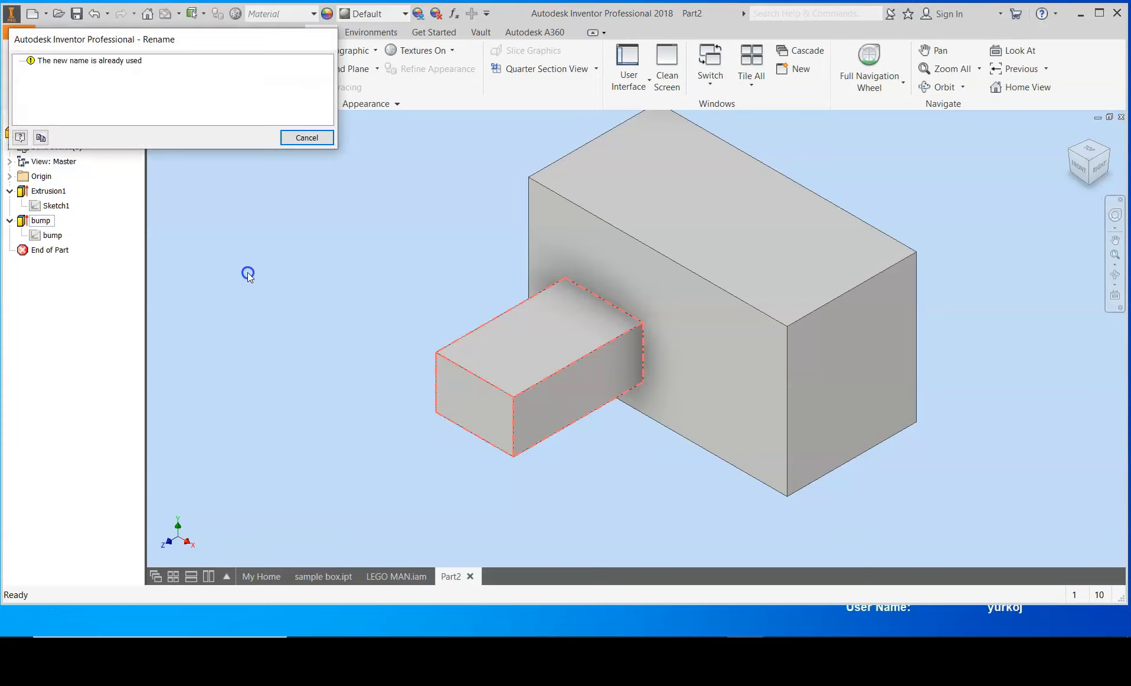
left_click(296, 137)
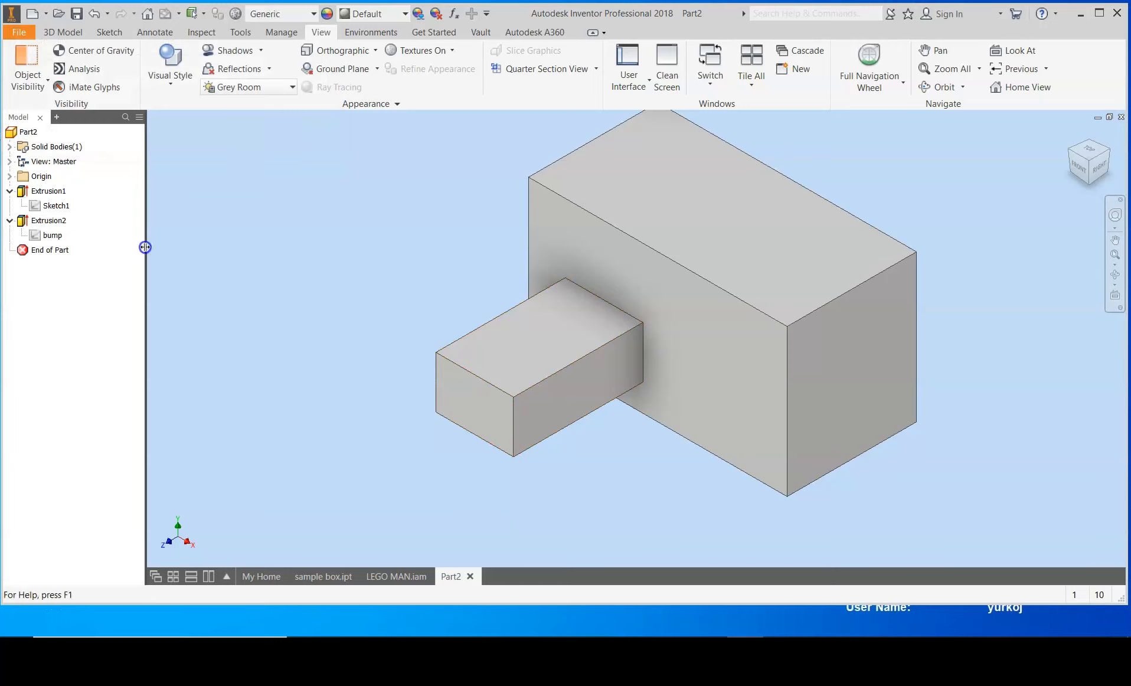
Step: Rename the protrusion's extrusion feature as bump feature
left_click(52, 221)
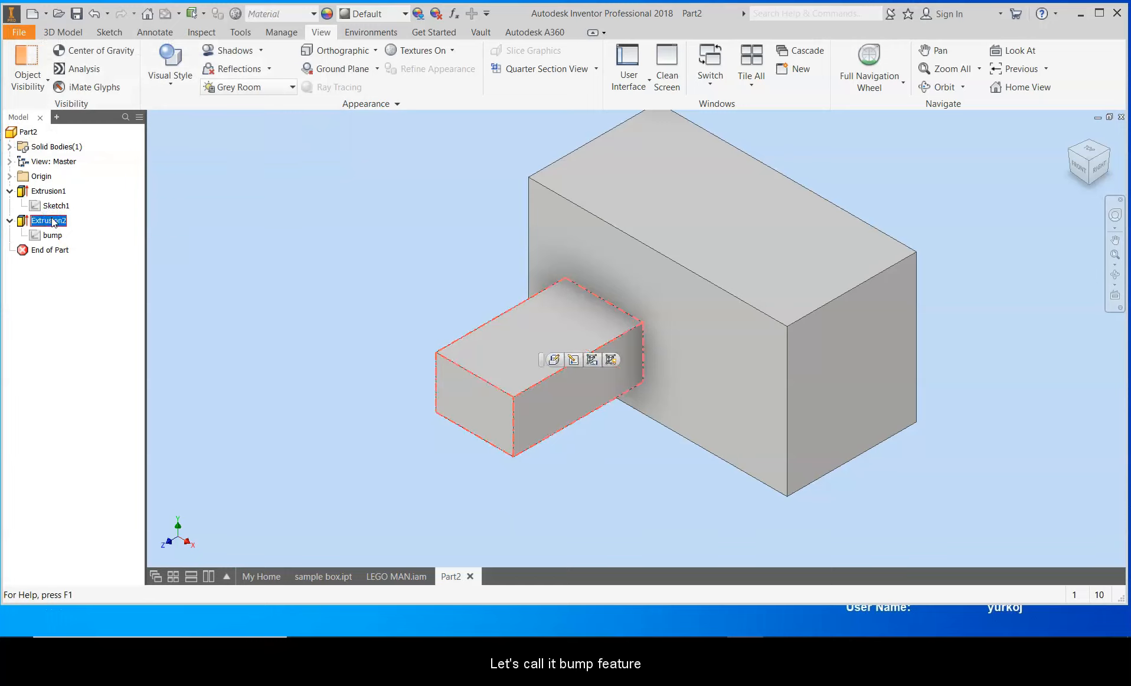
type("bu")
left_click(52, 221)
type("bum")
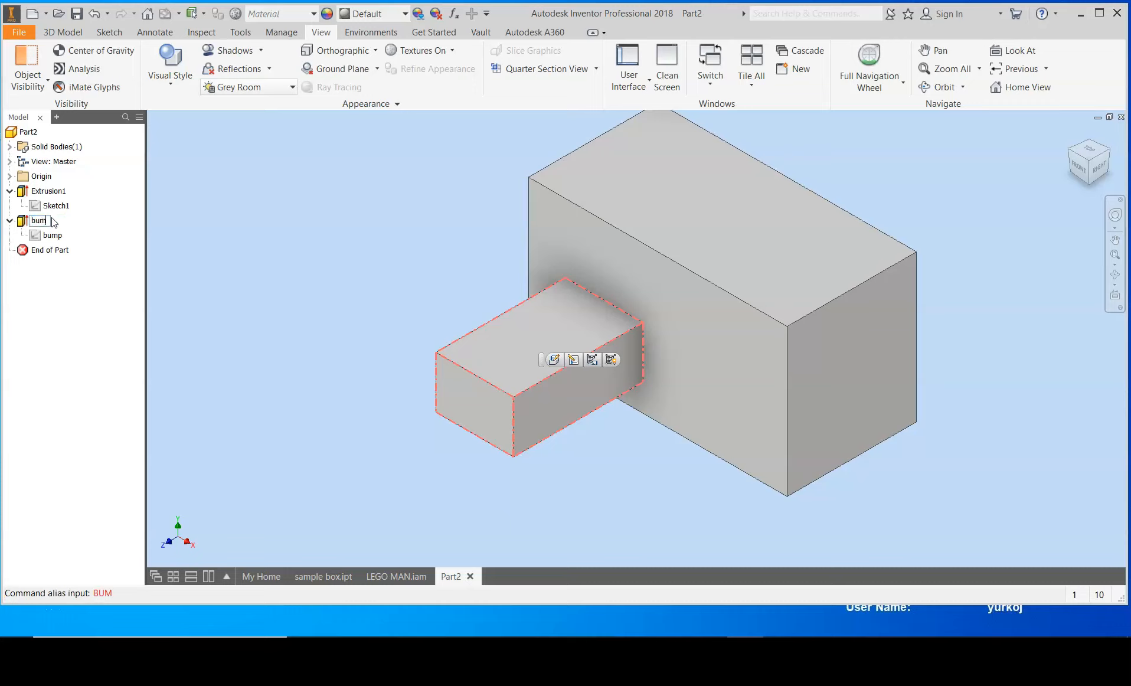
left_click(87, 239)
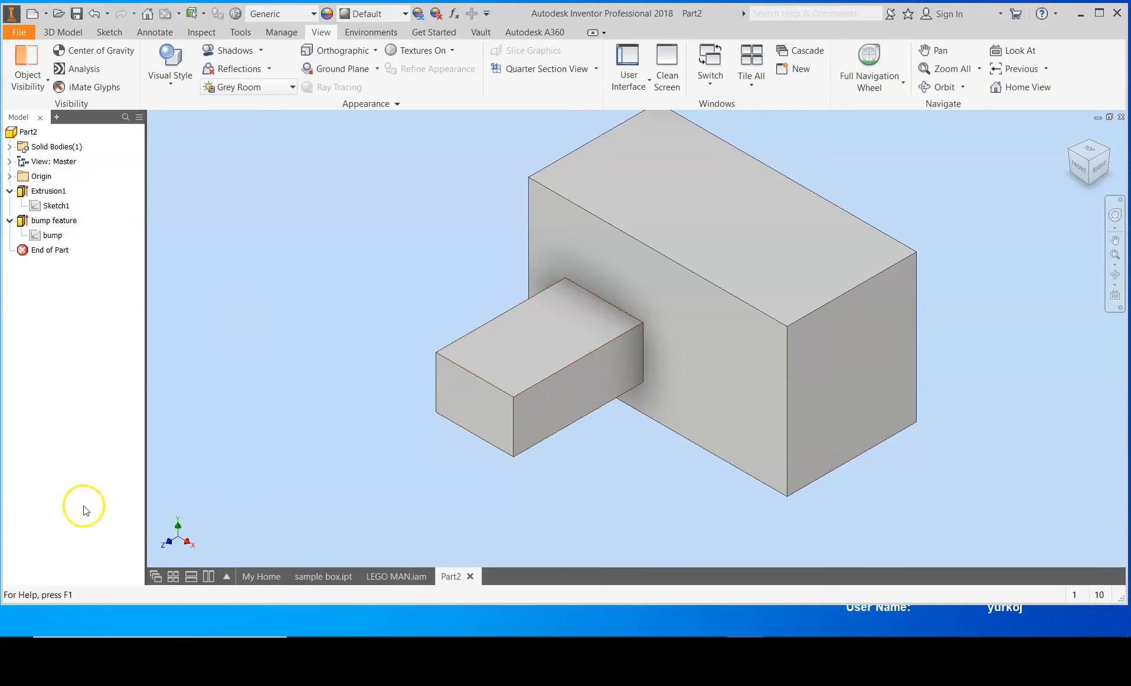